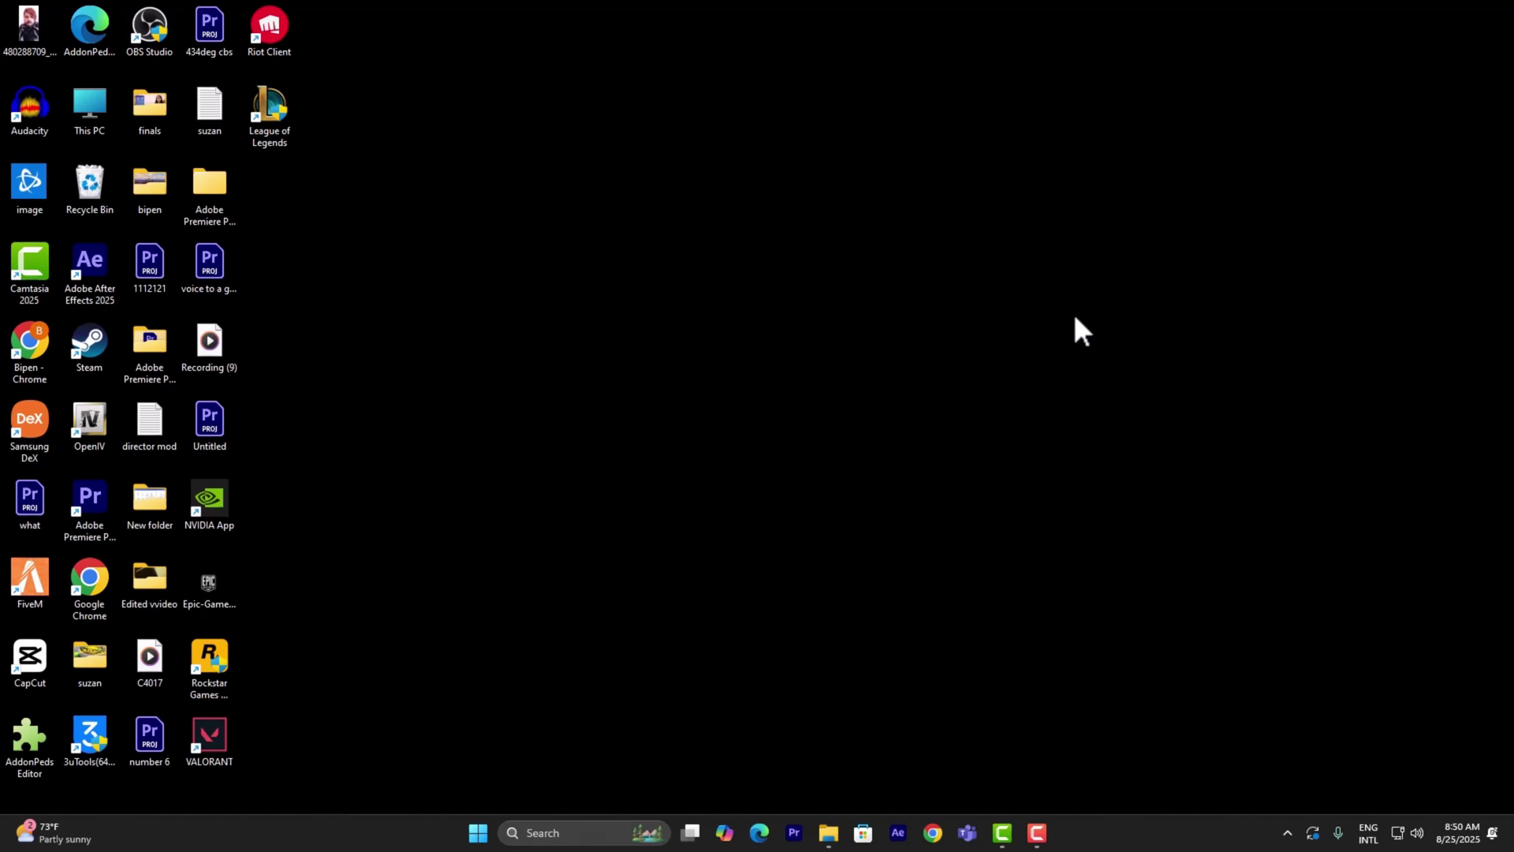
right_click(1074, 318)
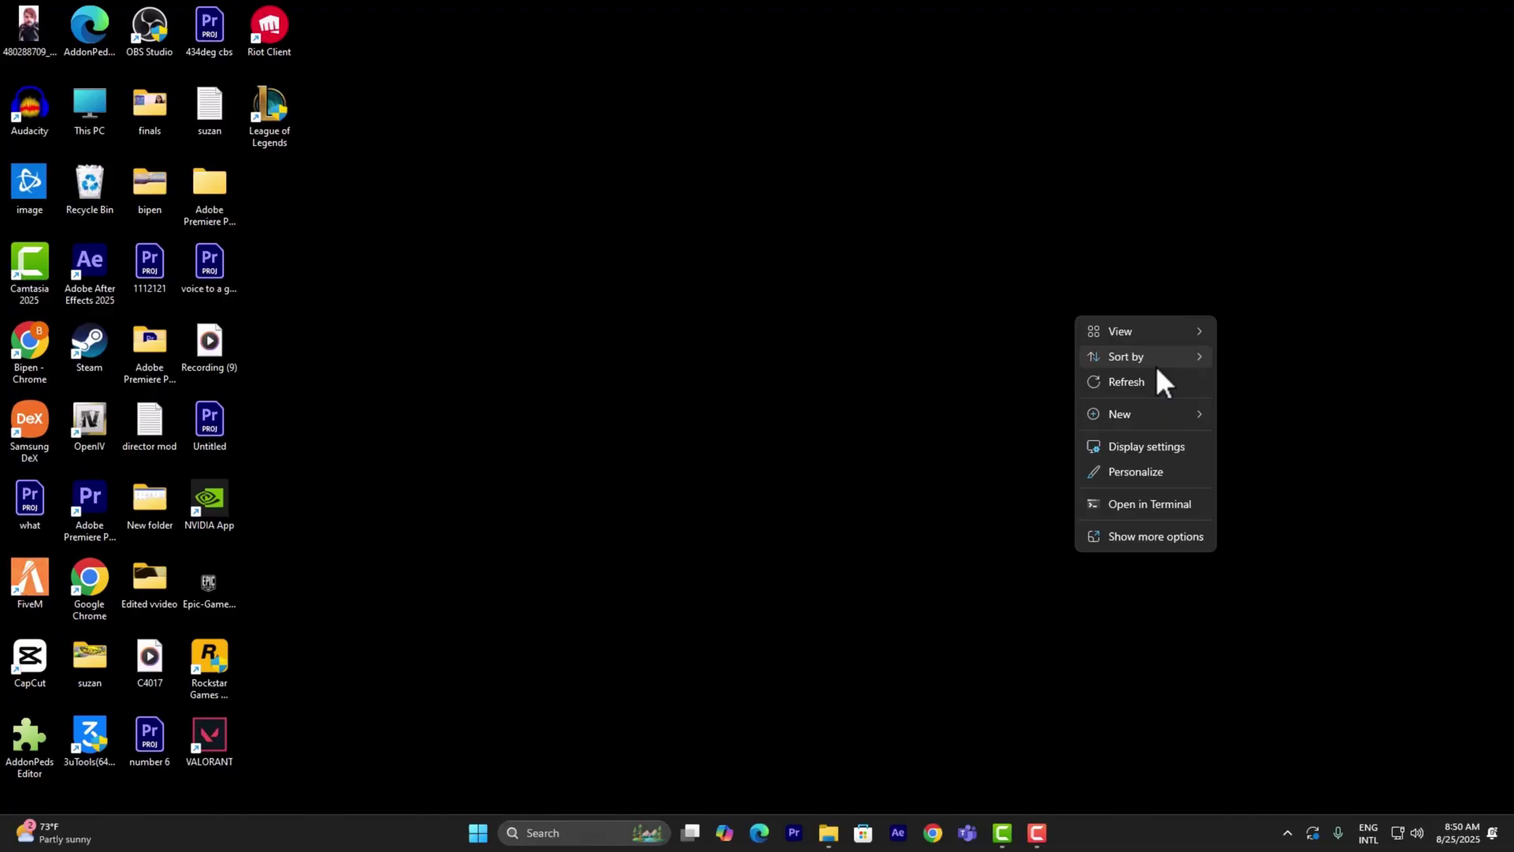
left_click(1143, 382)
right_click(878, 182)
left_click(920, 241)
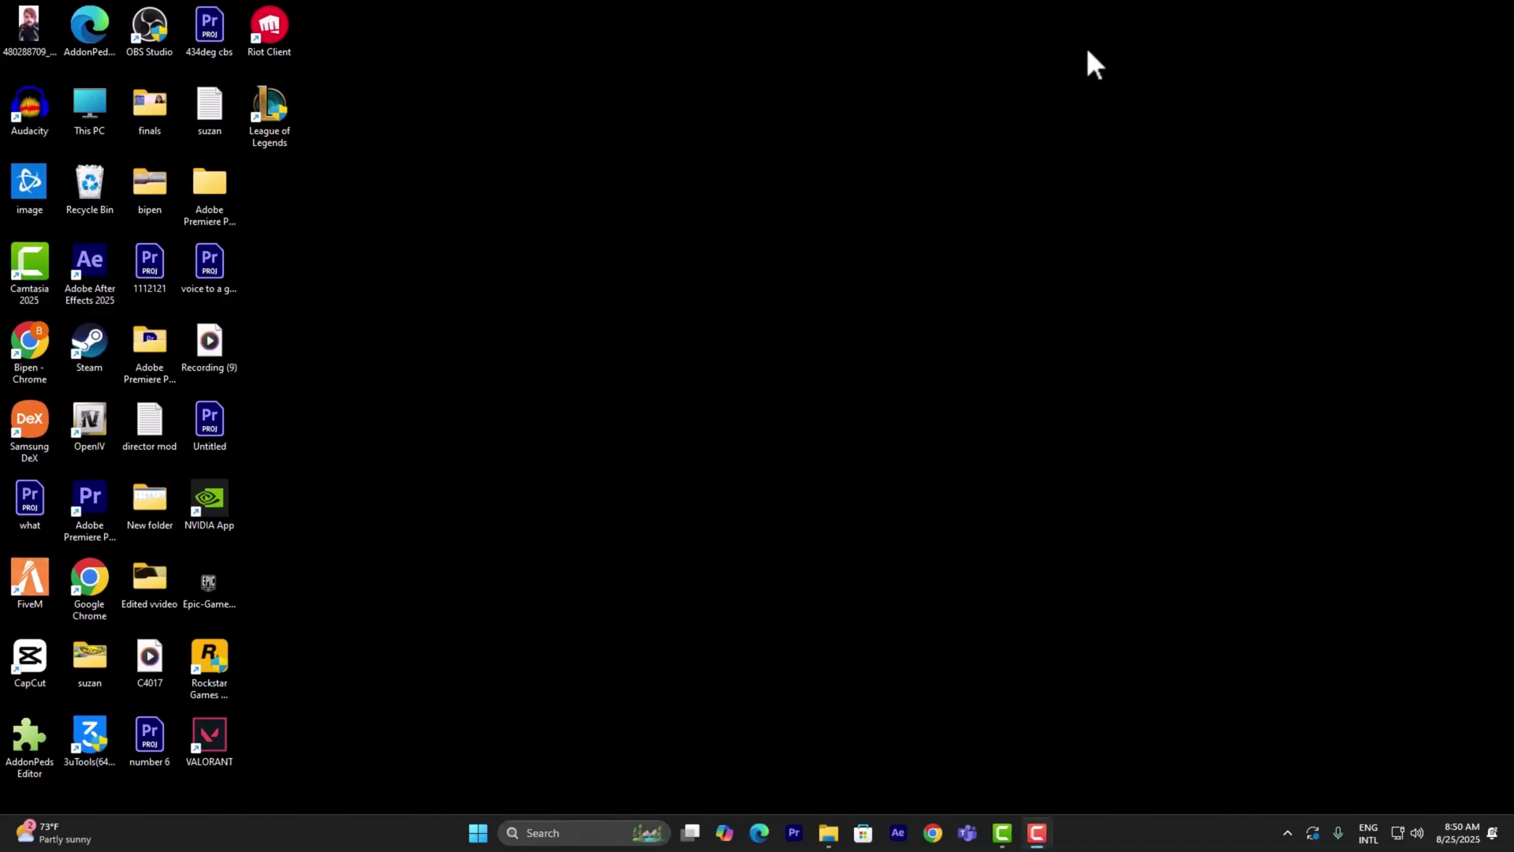
right_click(734, 68)
left_click(781, 130)
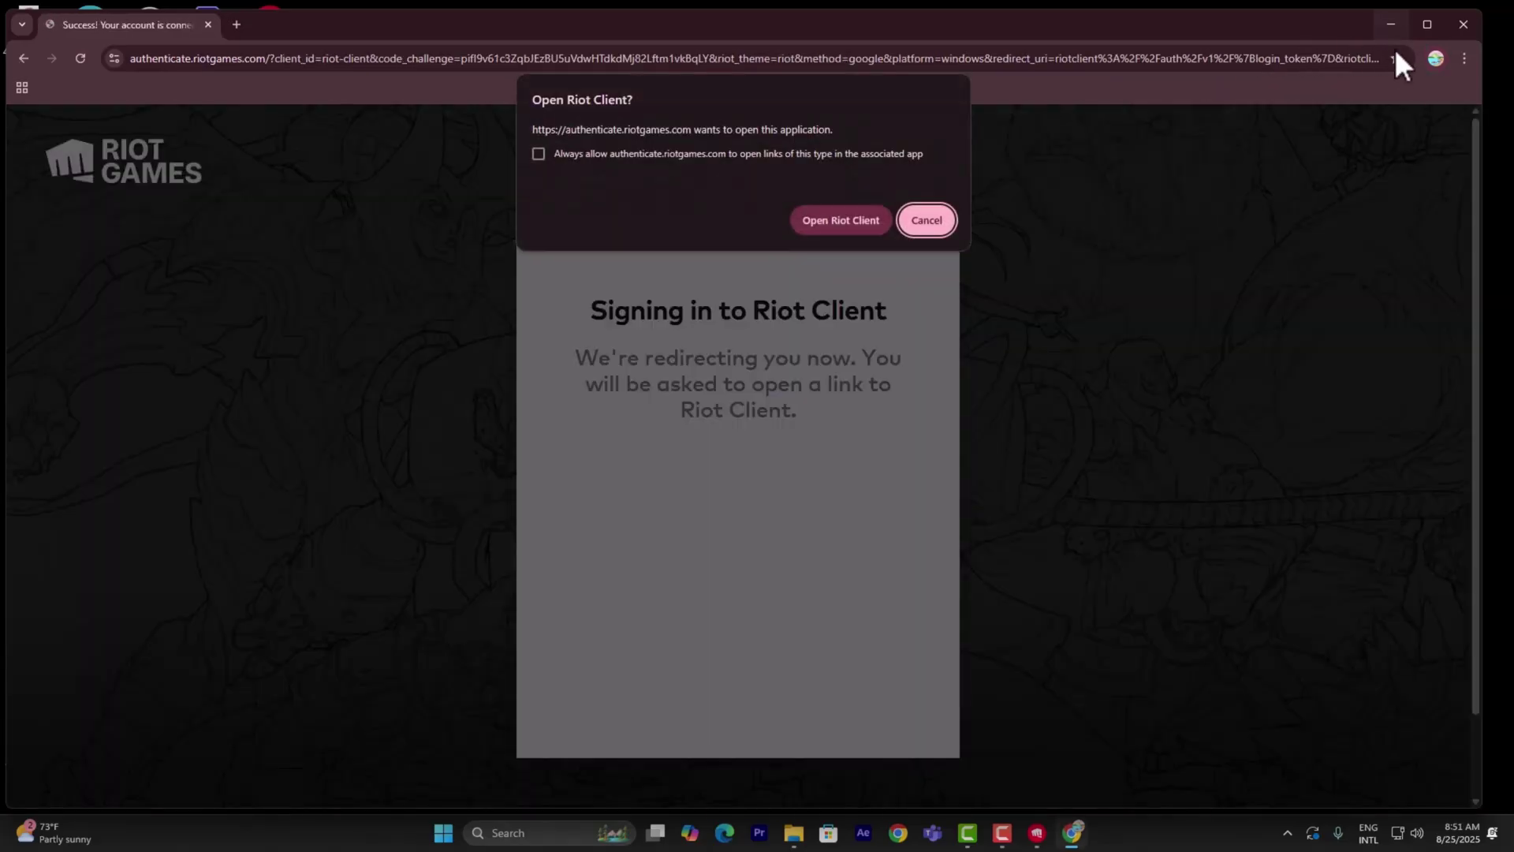
Step: Minimize the browser and start a repair of the VALORANT game files from the Riot Client settings
left_click(1391, 24)
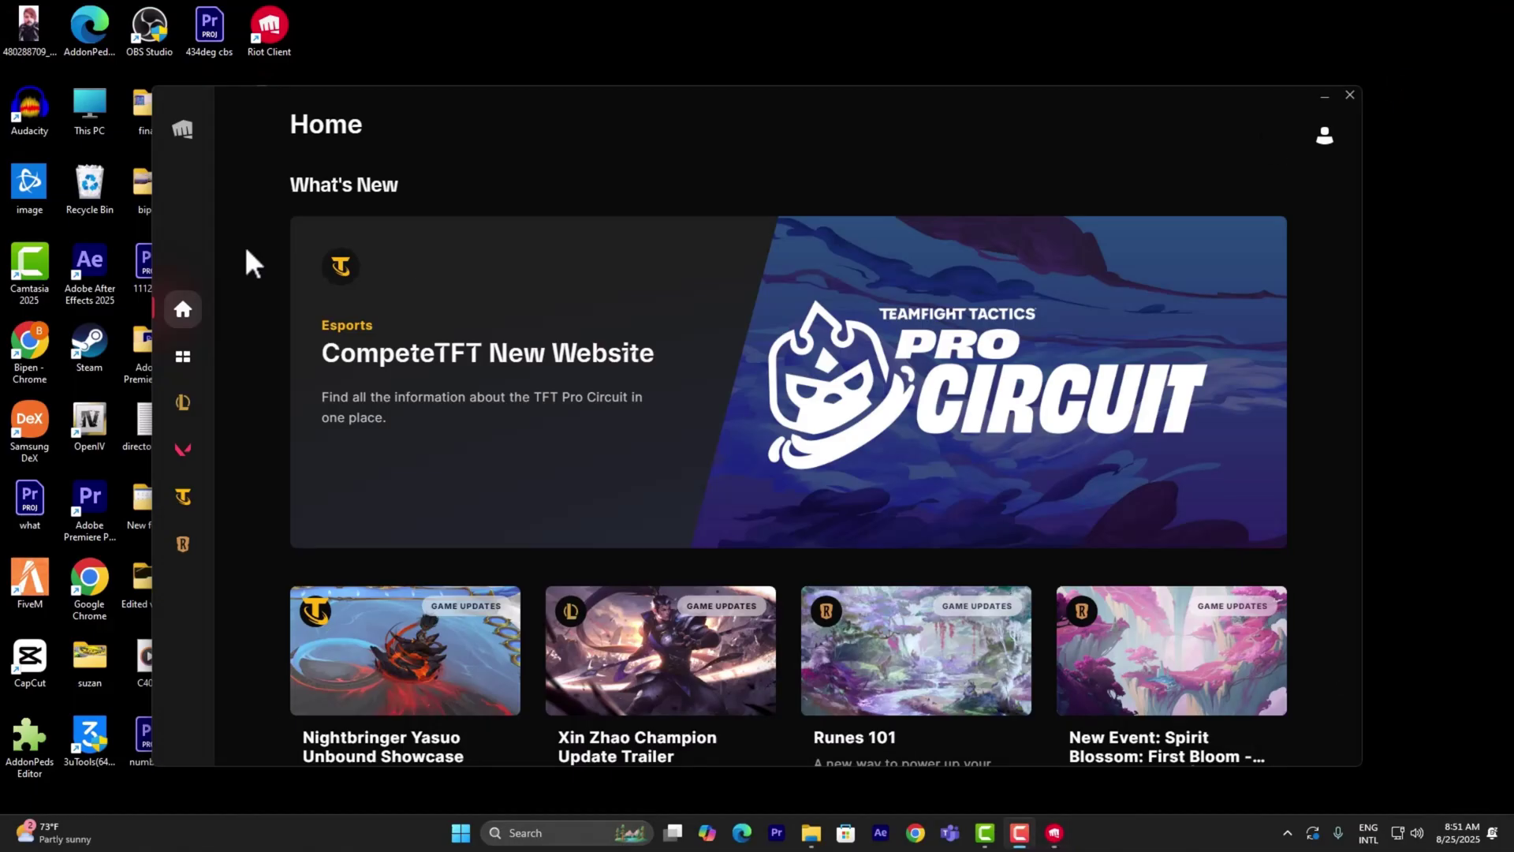
left_click(1325, 136)
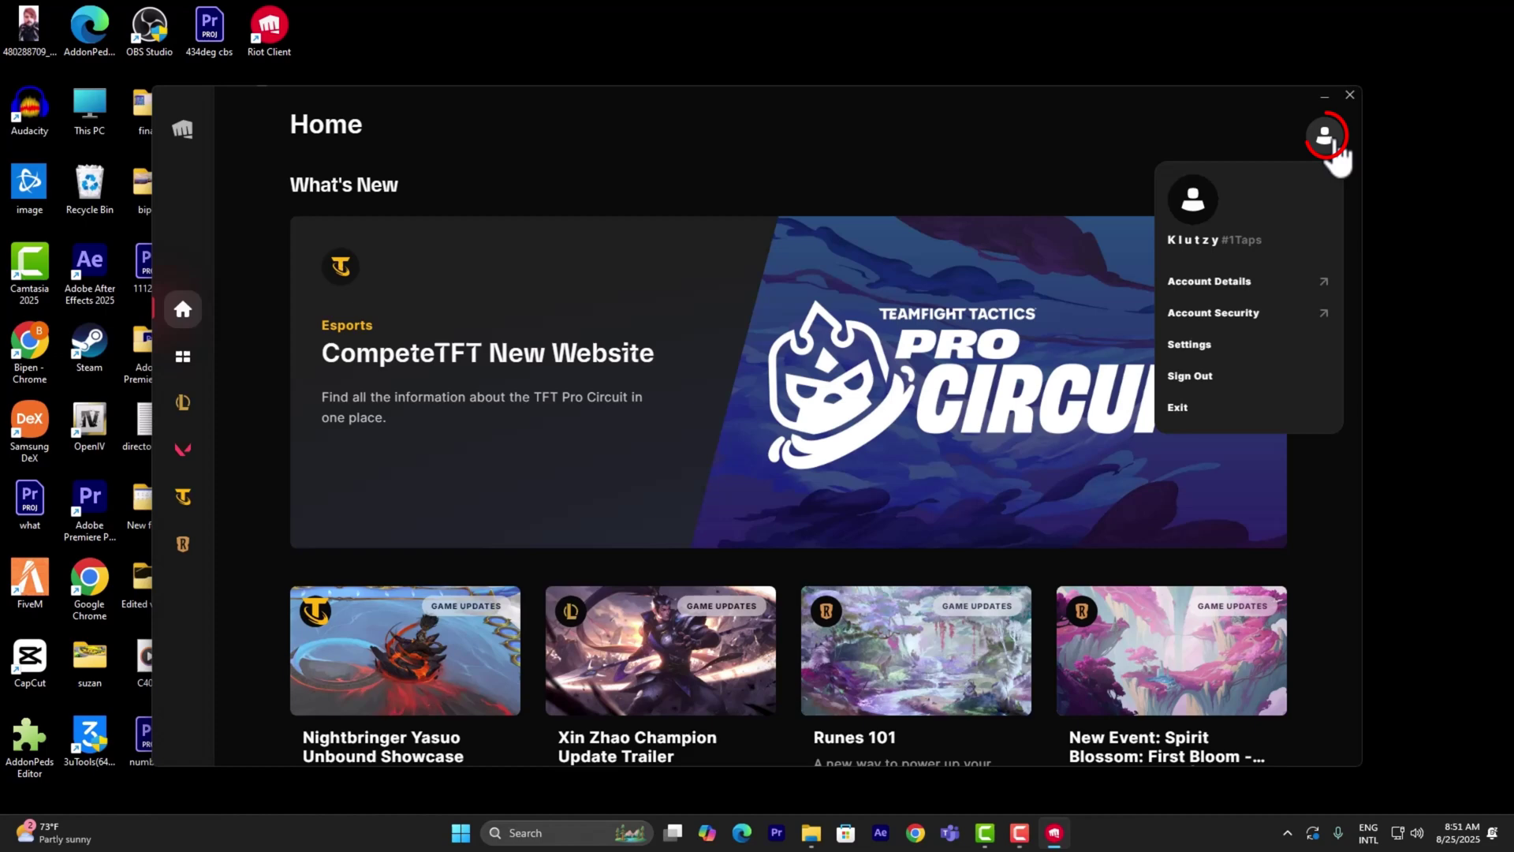
left_click(1189, 344)
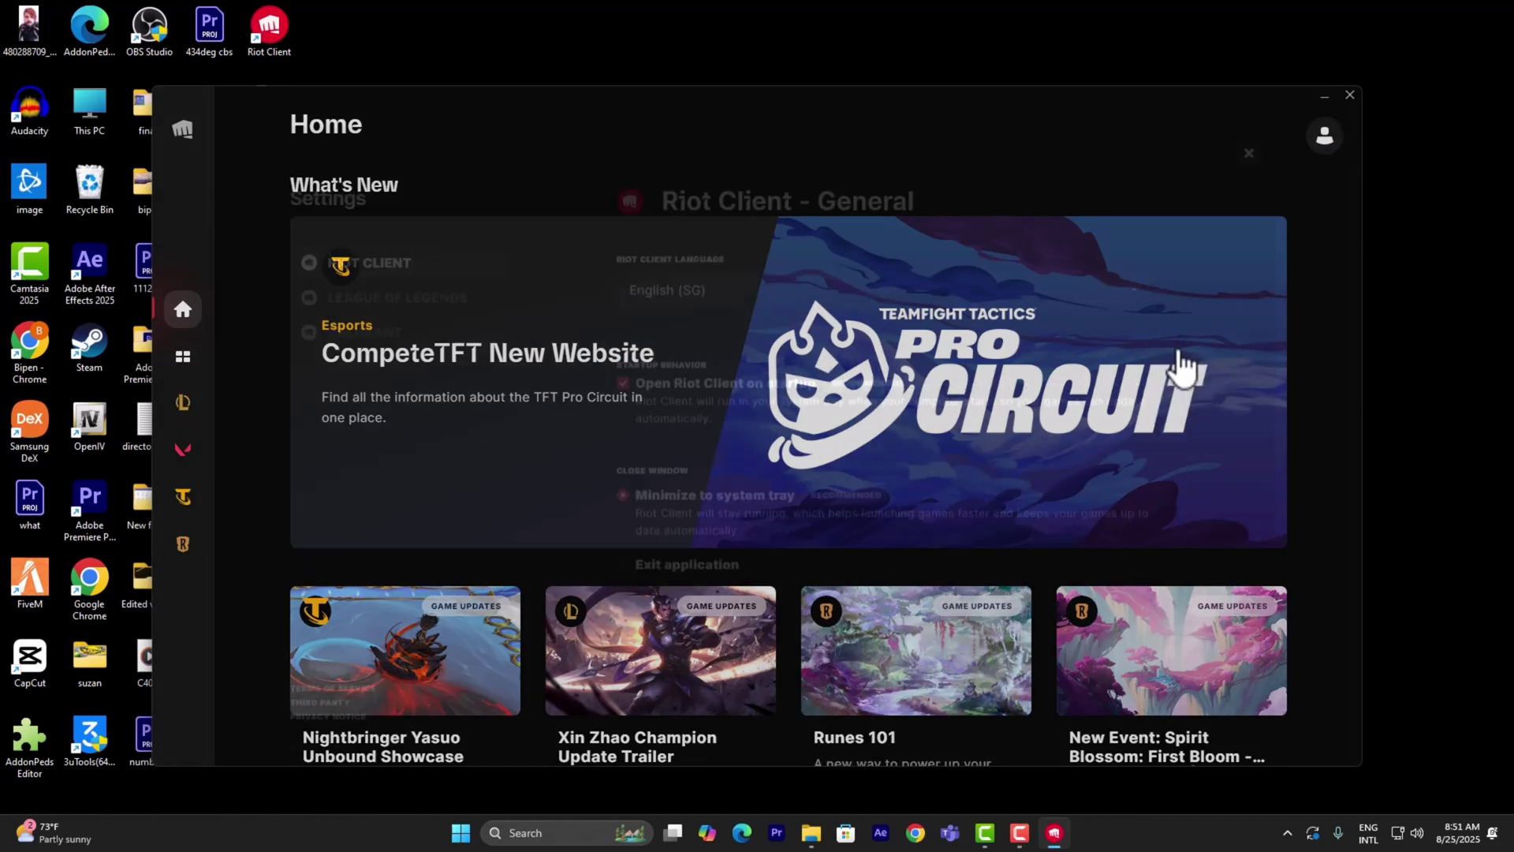
left_click(356, 309)
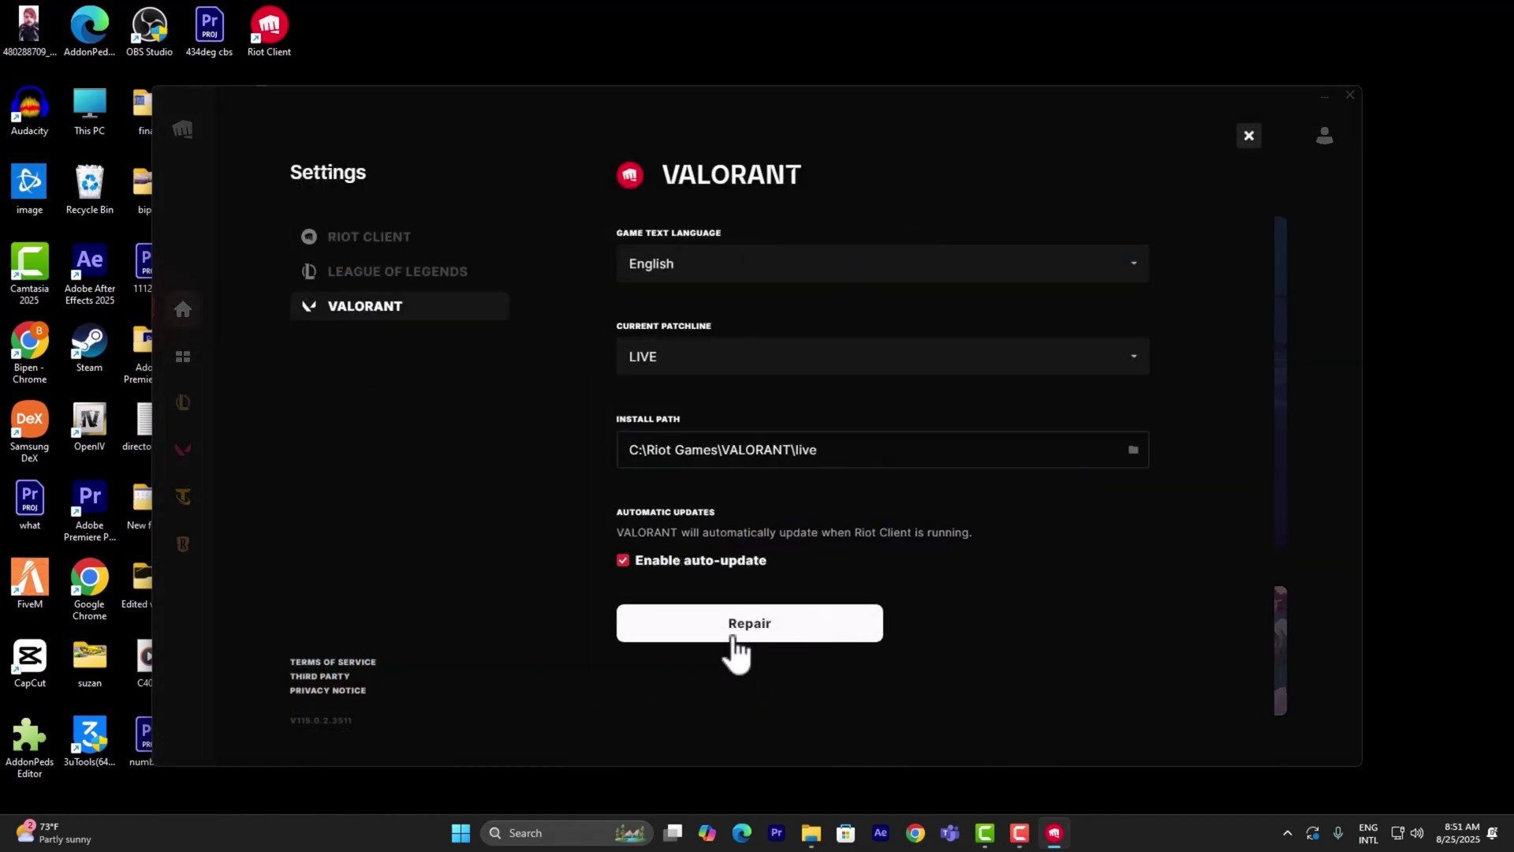
left_click(769, 623)
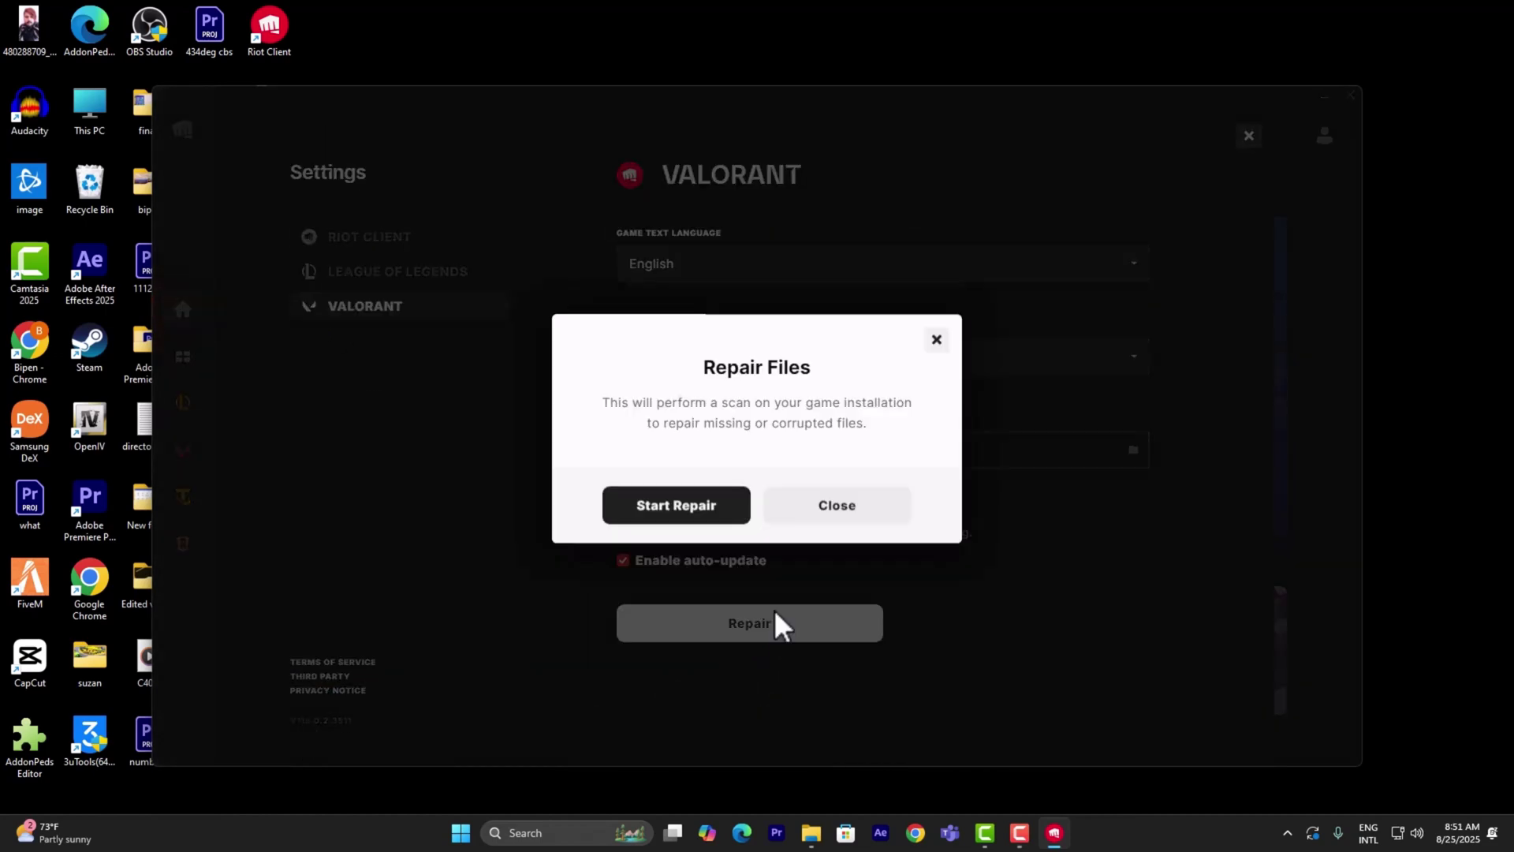
left_click(694, 507)
left_click(689, 507)
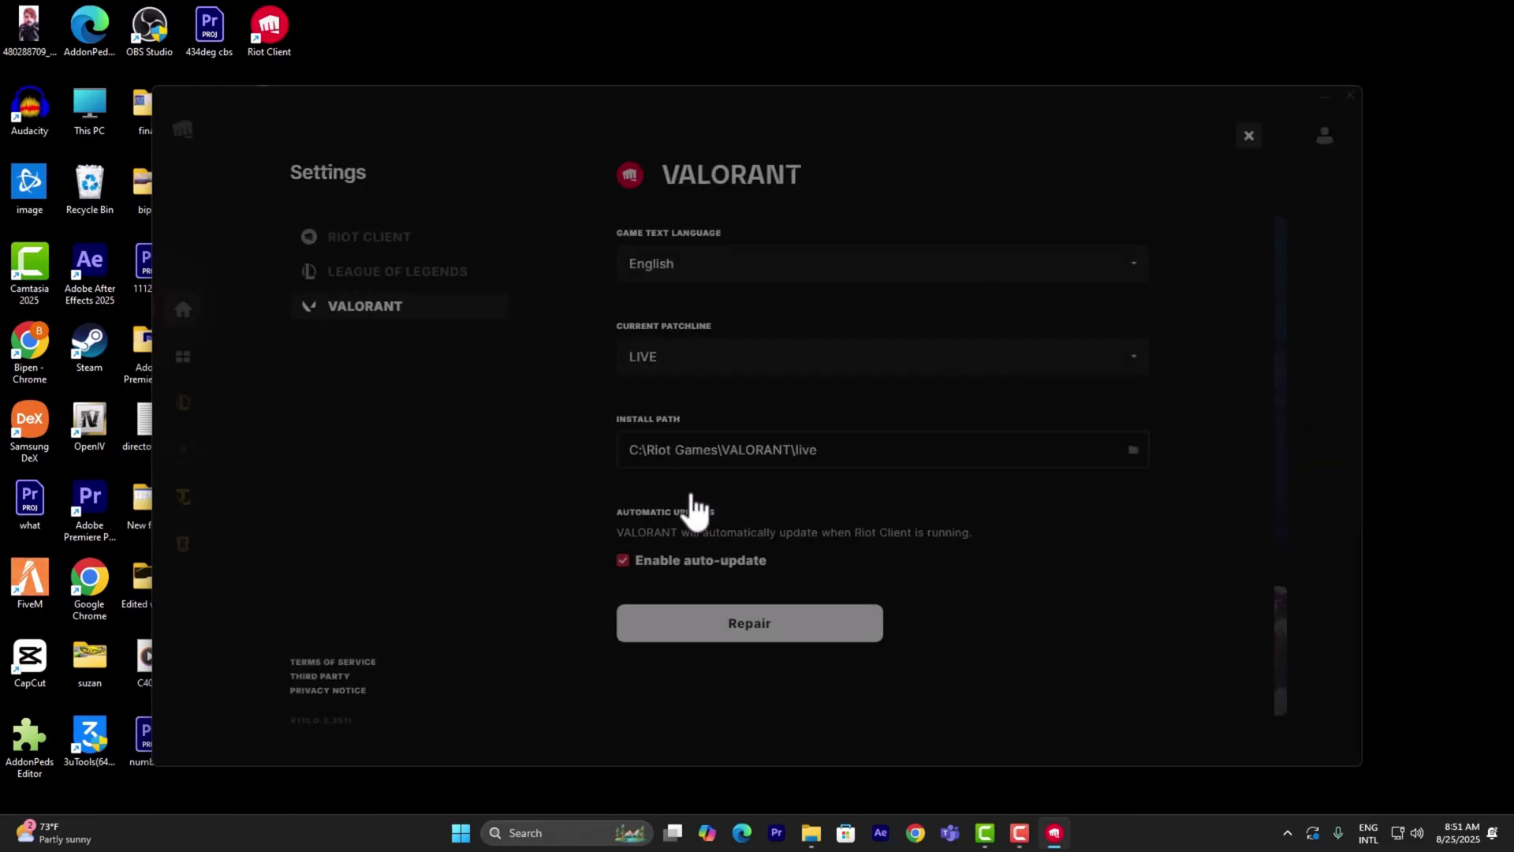
key("Escape")
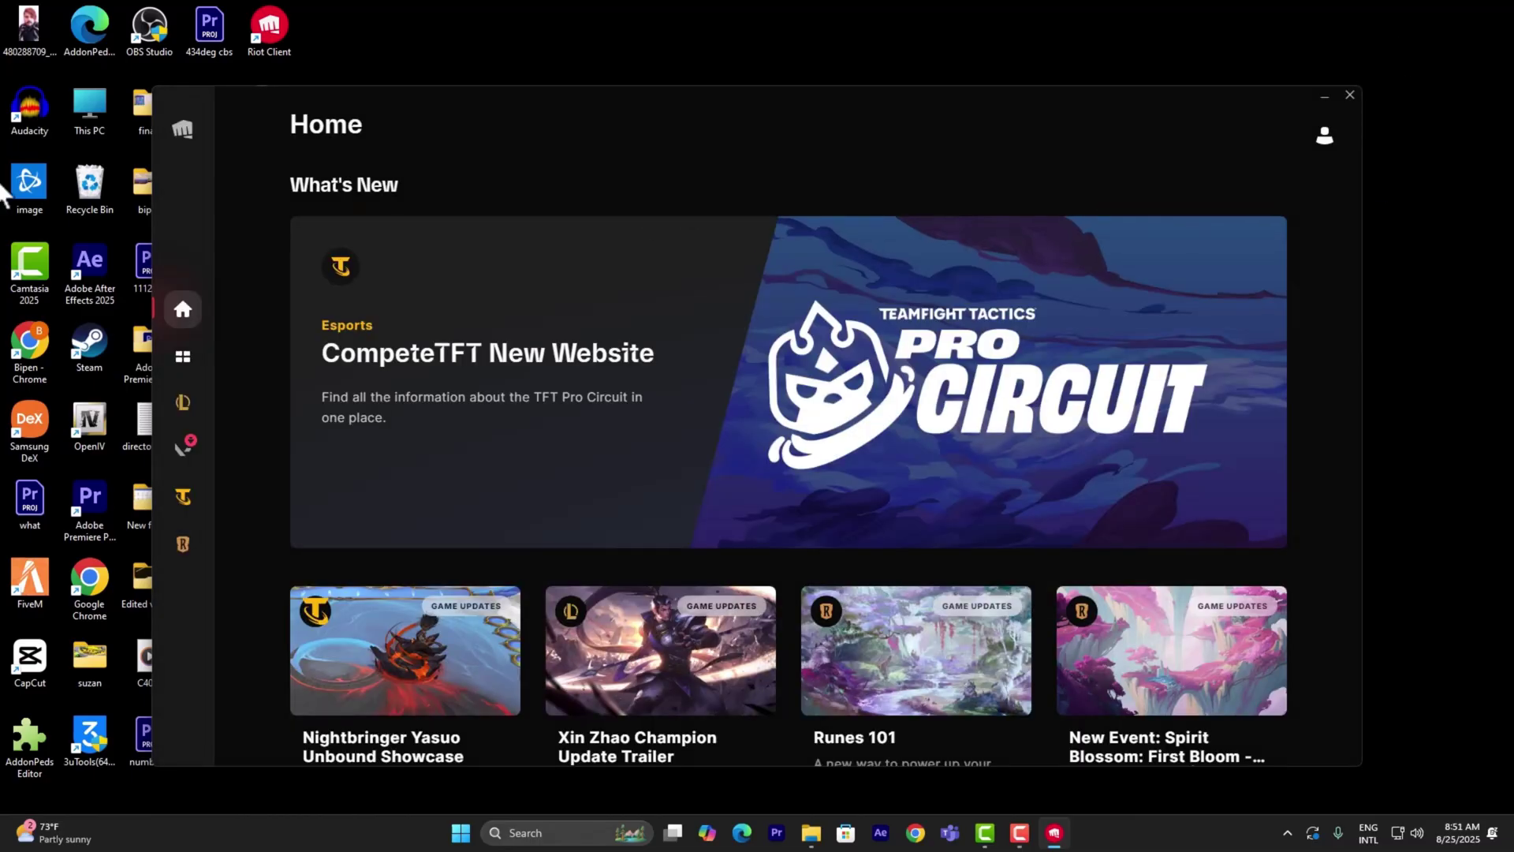
Step: Close the Riot Client window and refresh the desktop
left_click(1350, 95)
right_click(590, 120)
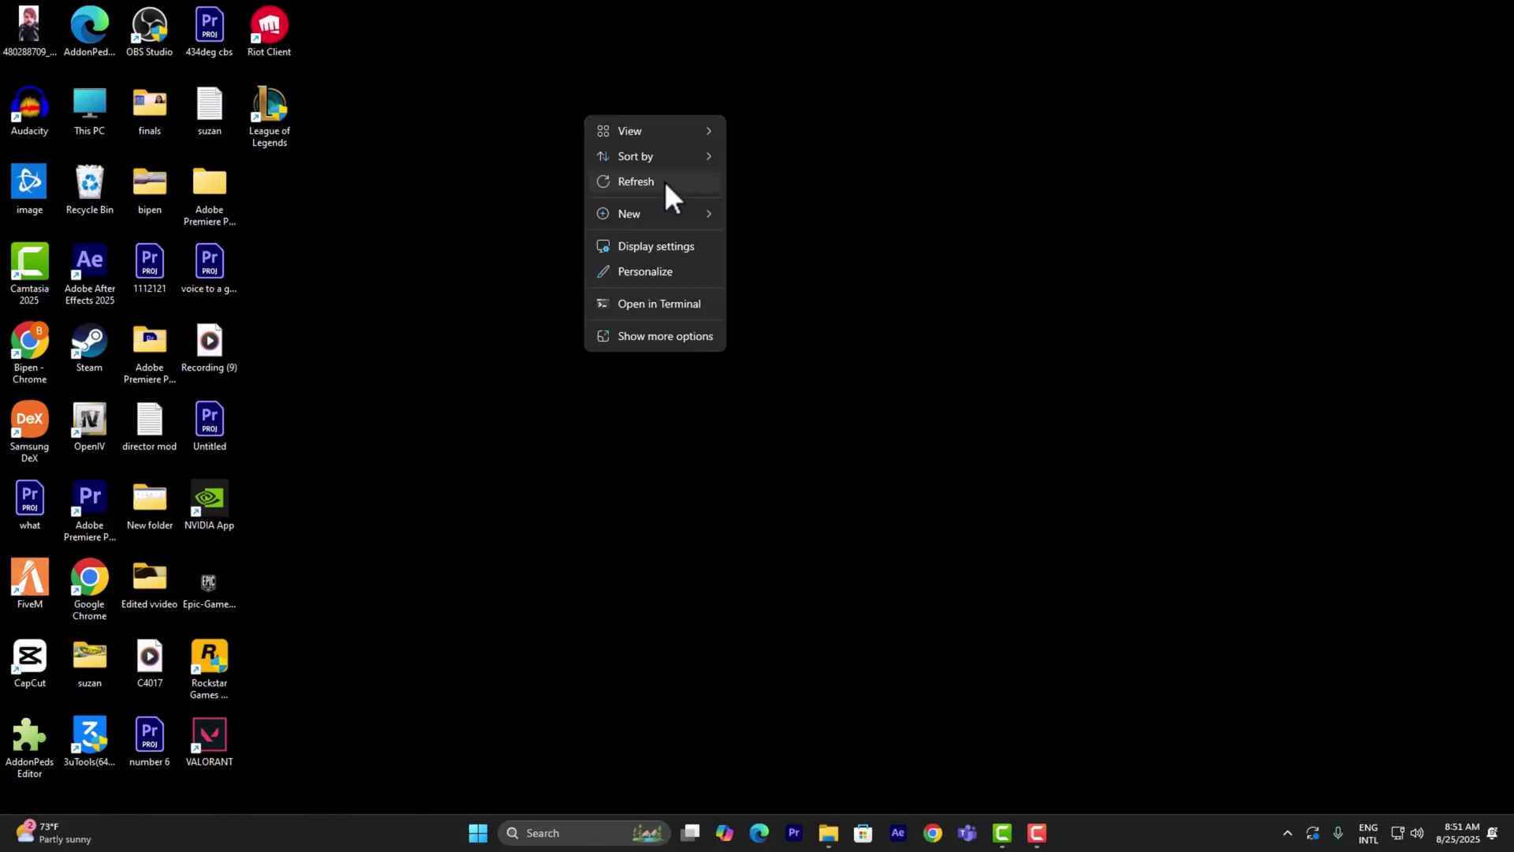
left_click(673, 180)
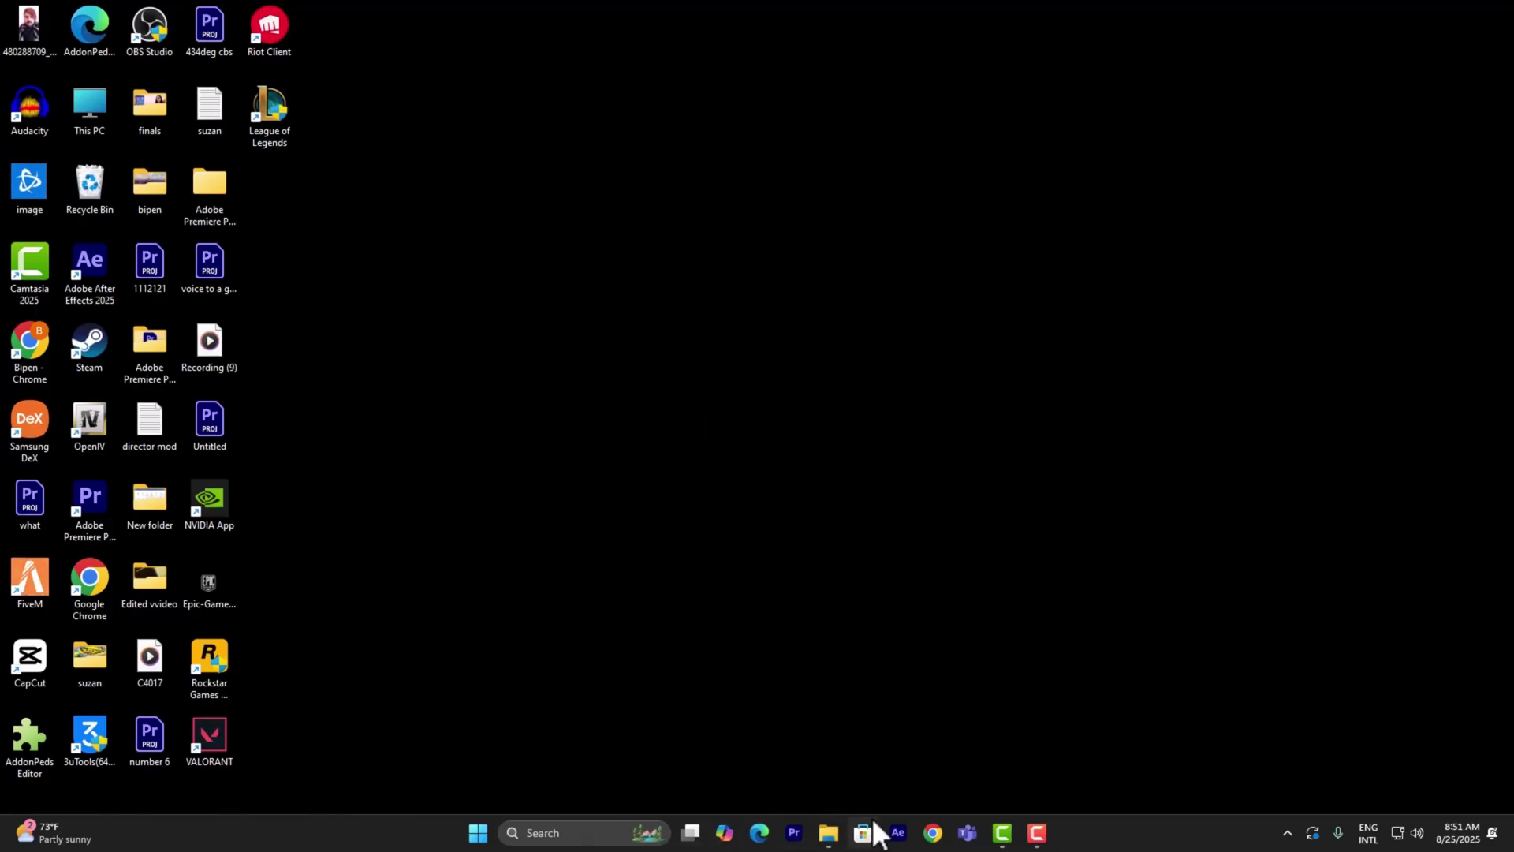
Step: Search in Chrome for "directx end-user runtime" and download the DirectX End-User Runtime Web Installer from Microsoft's page
left_click(932, 831)
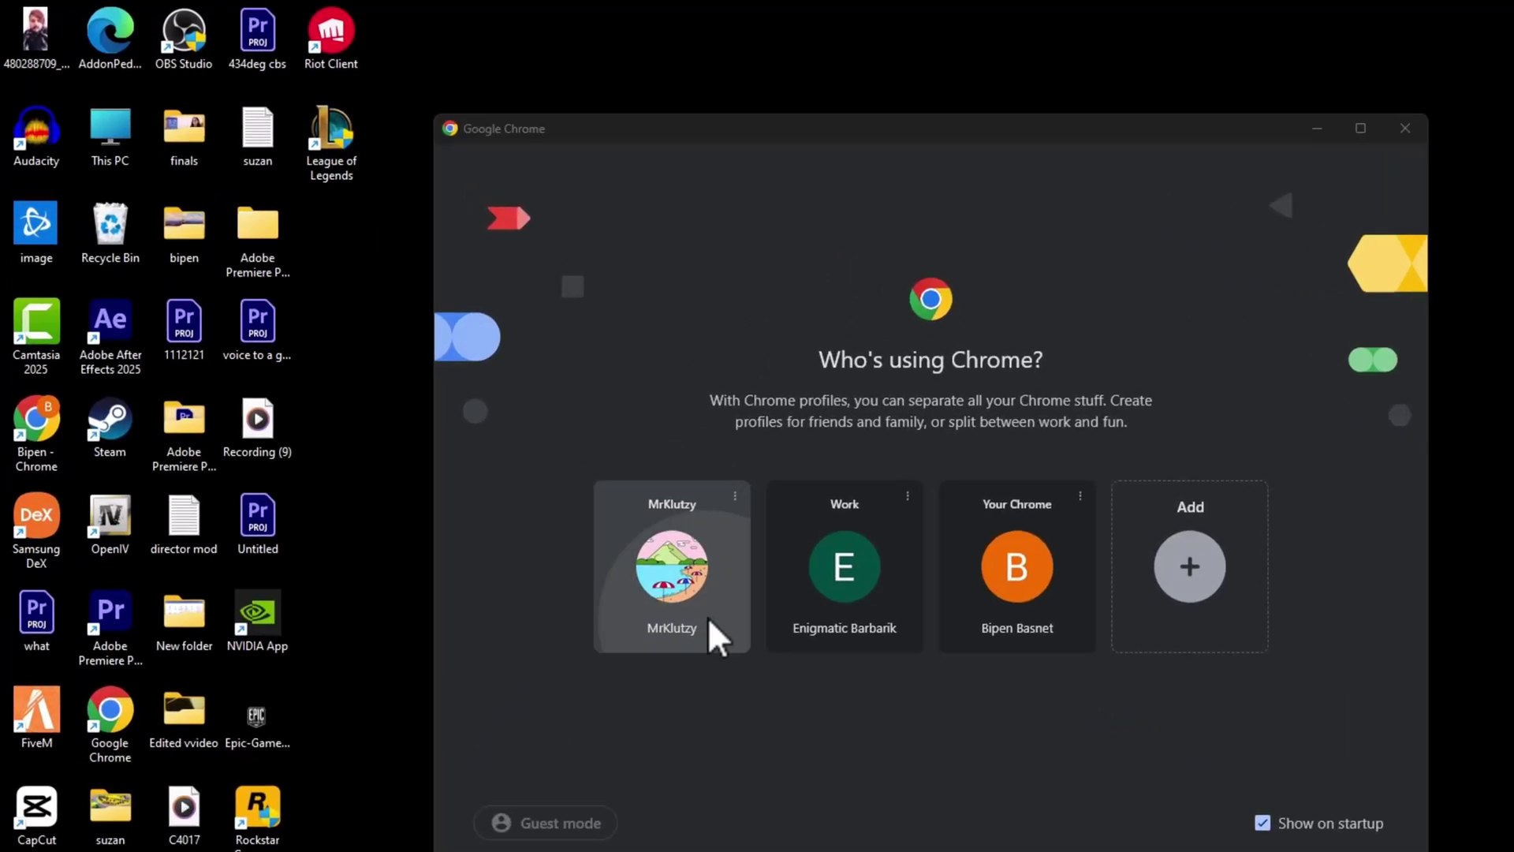
left_click(708, 616)
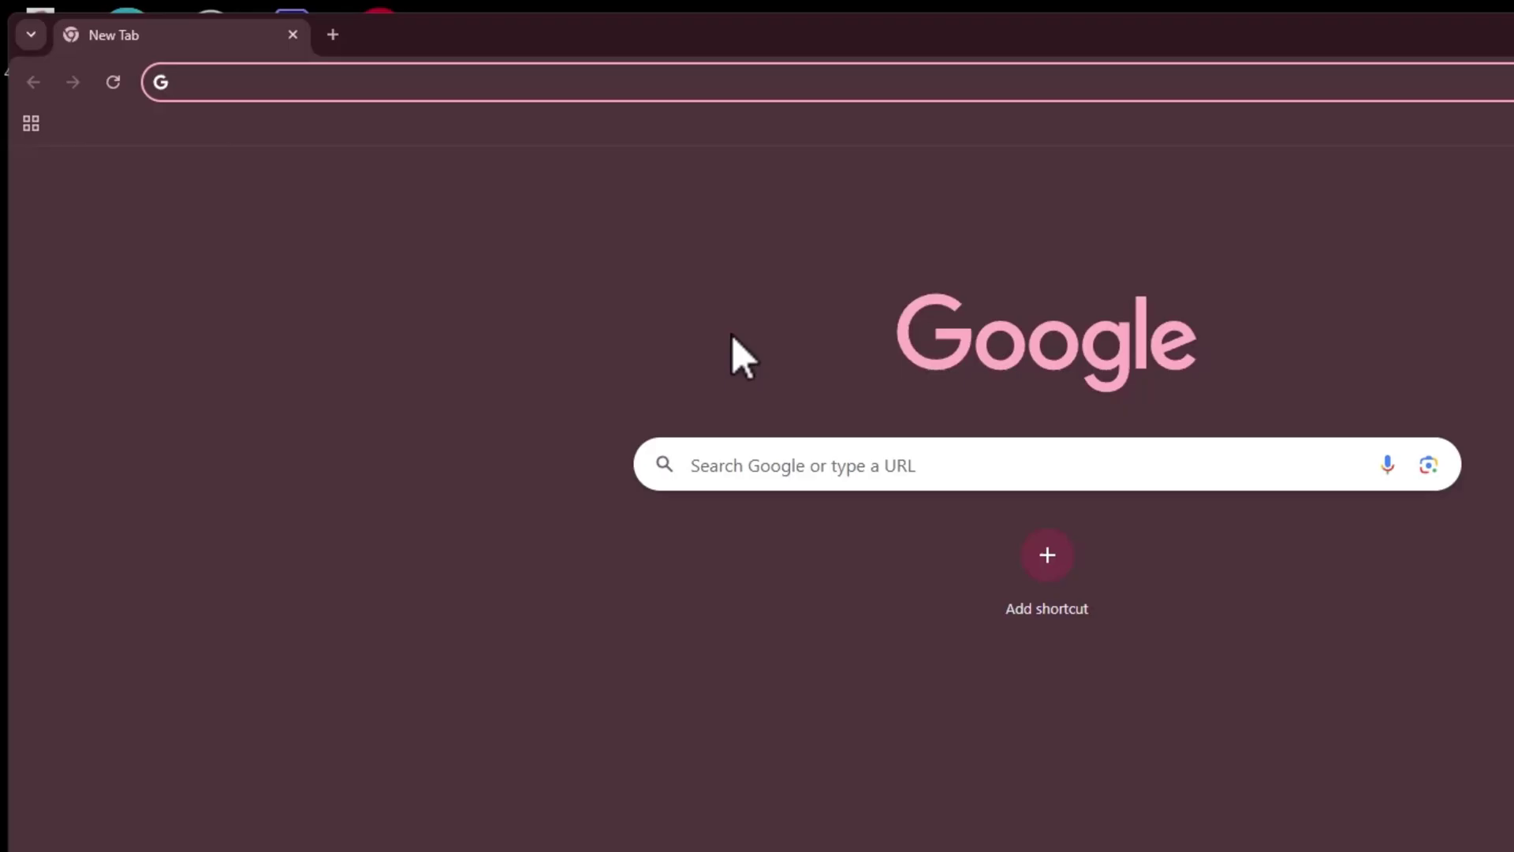
type("direc")
key("Down")
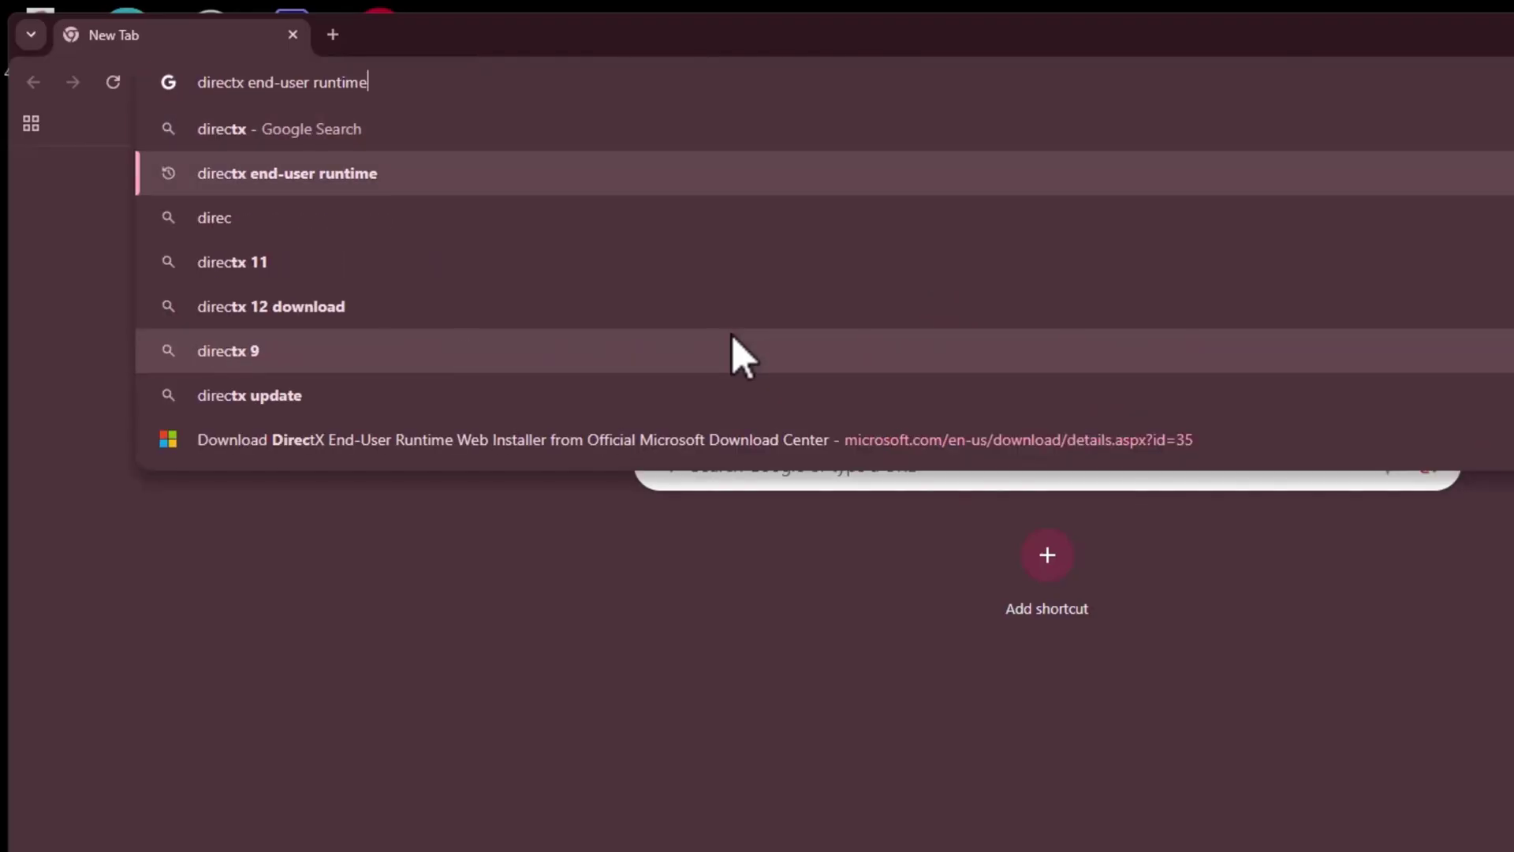
key("Return")
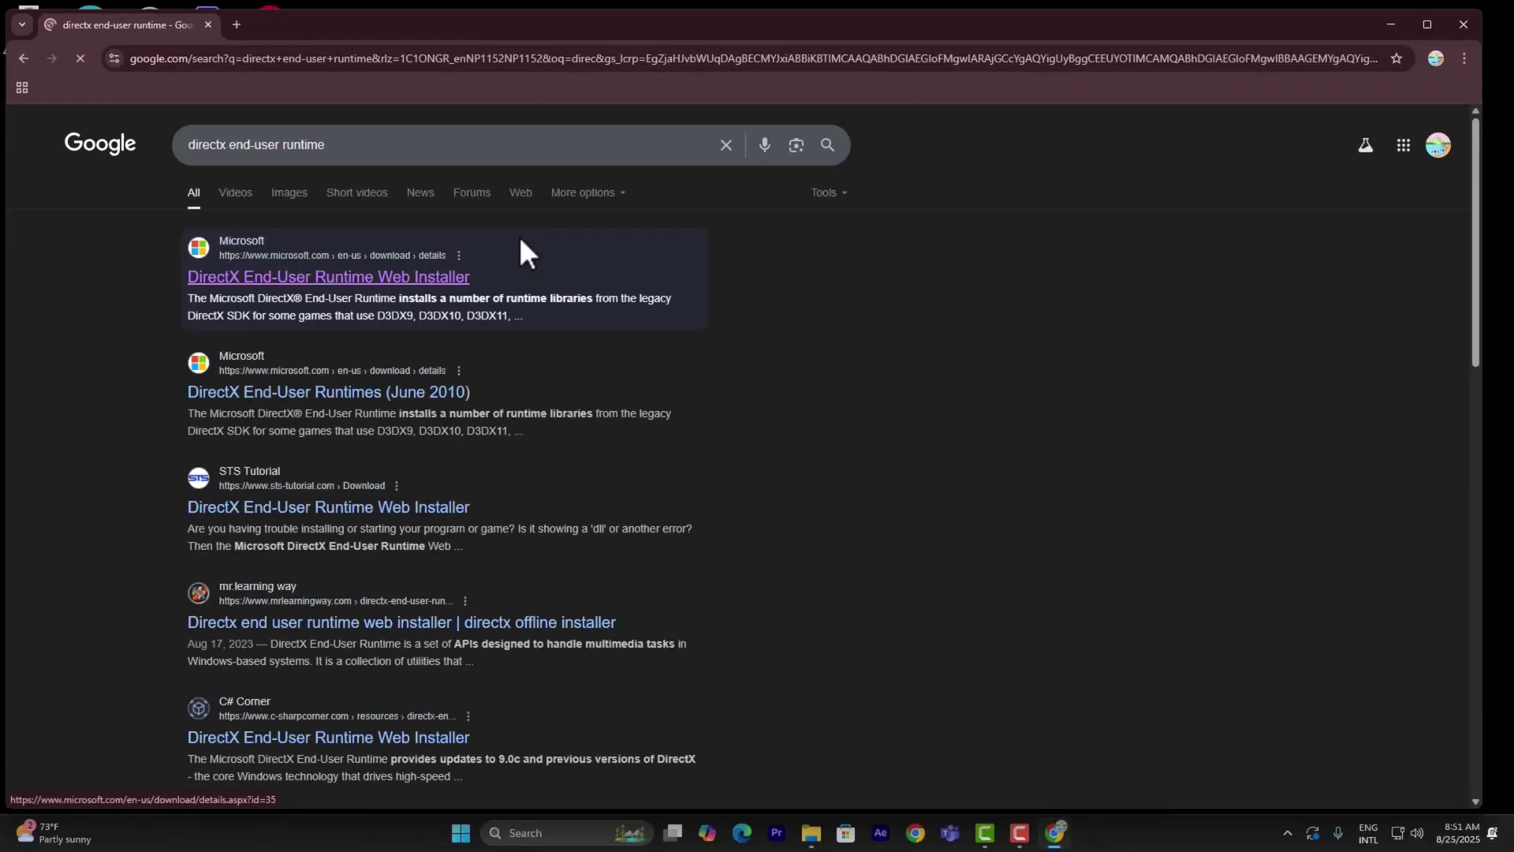
left_click(410, 278)
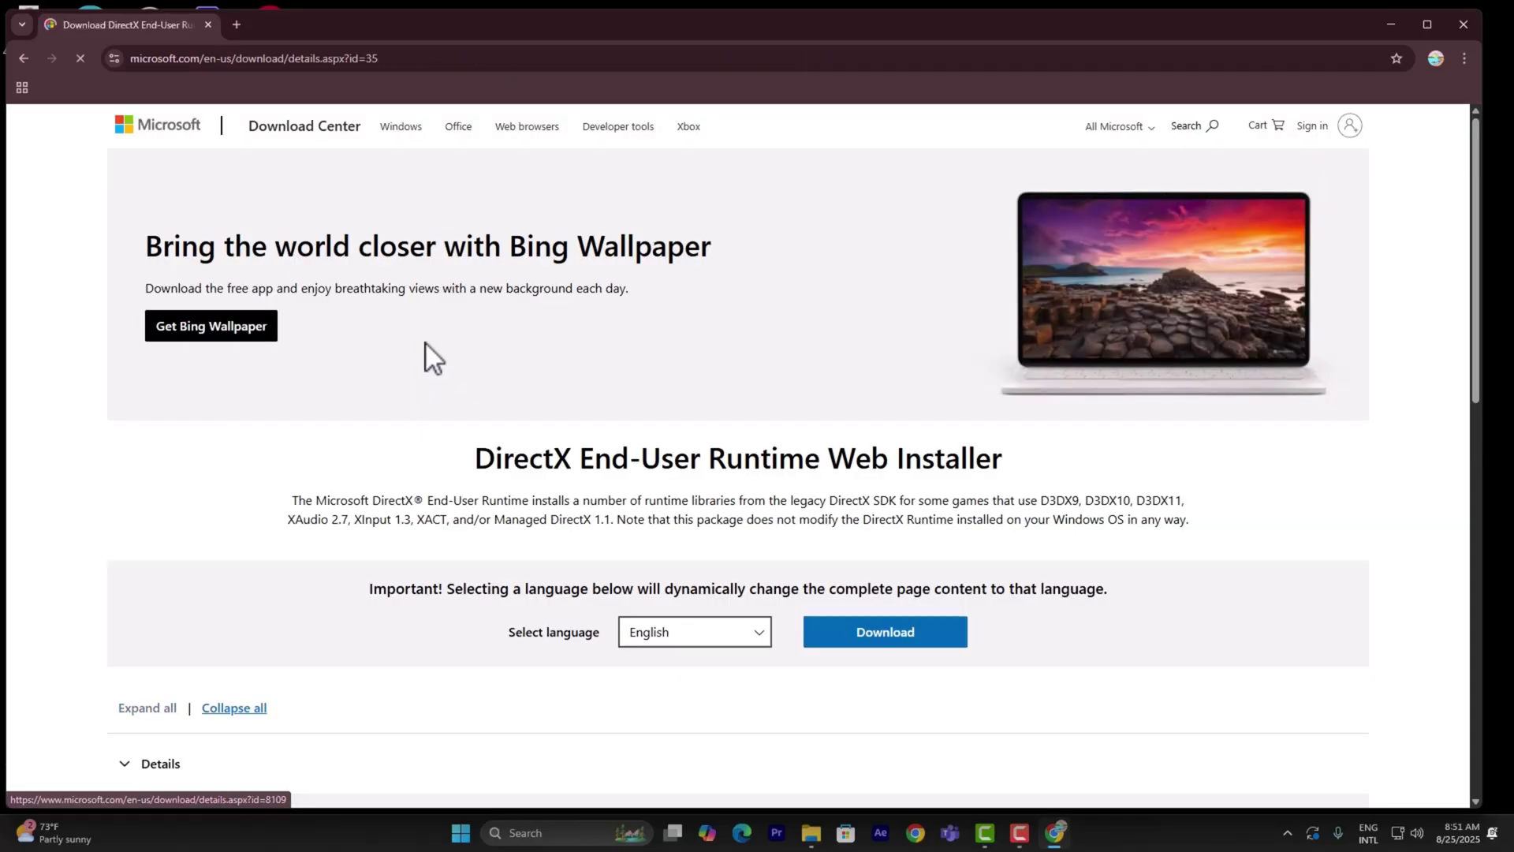
left_click(853, 619)
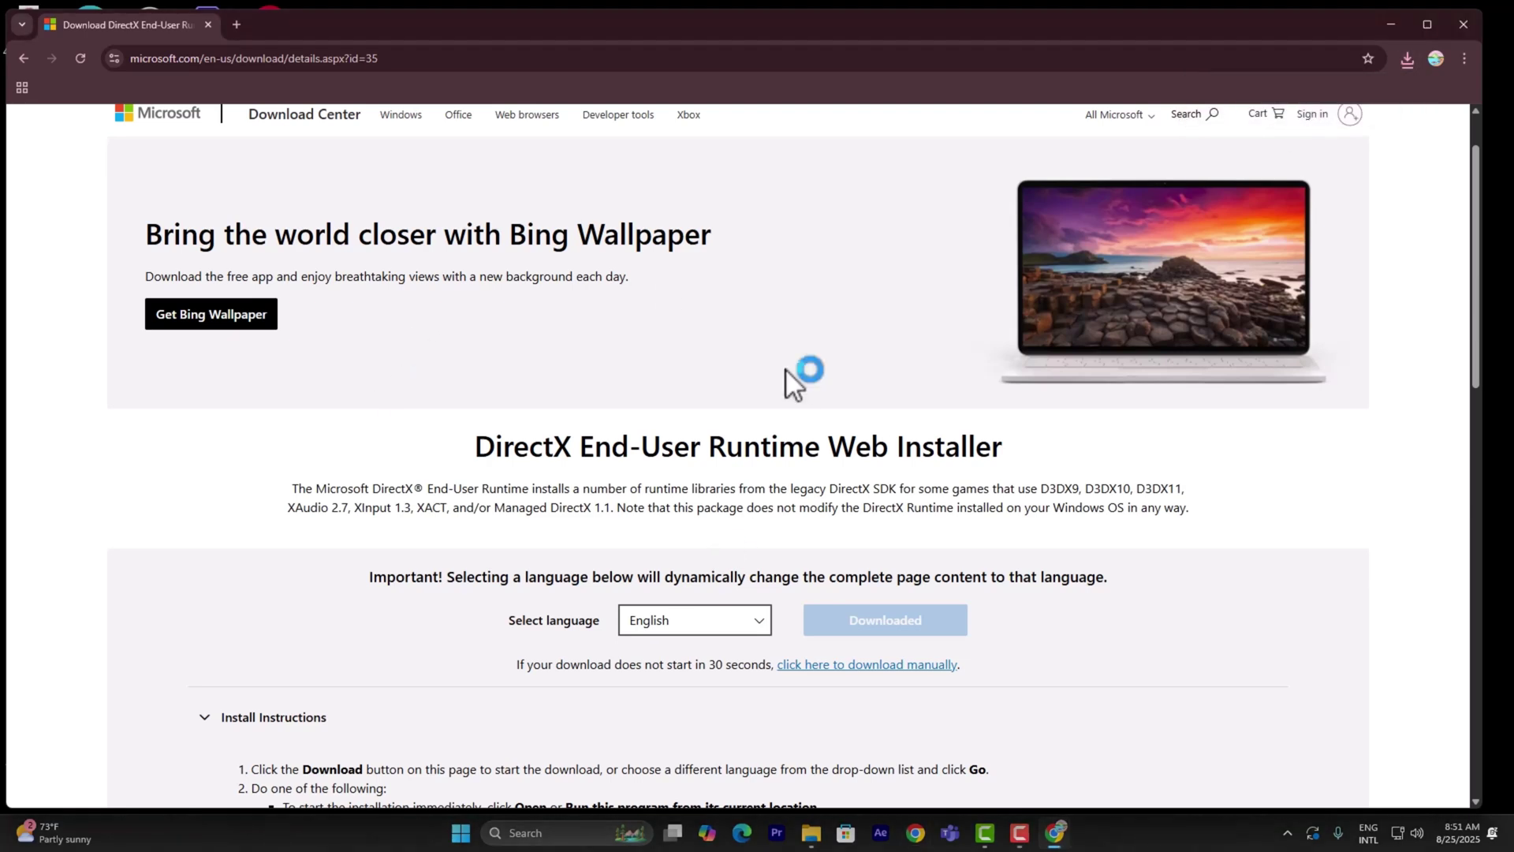
Step: Complete the DirectX setup, accepting the license agreement and declining the Bing Bar installation
left_click(228, 269)
scroll(347, 207, "down", 5)
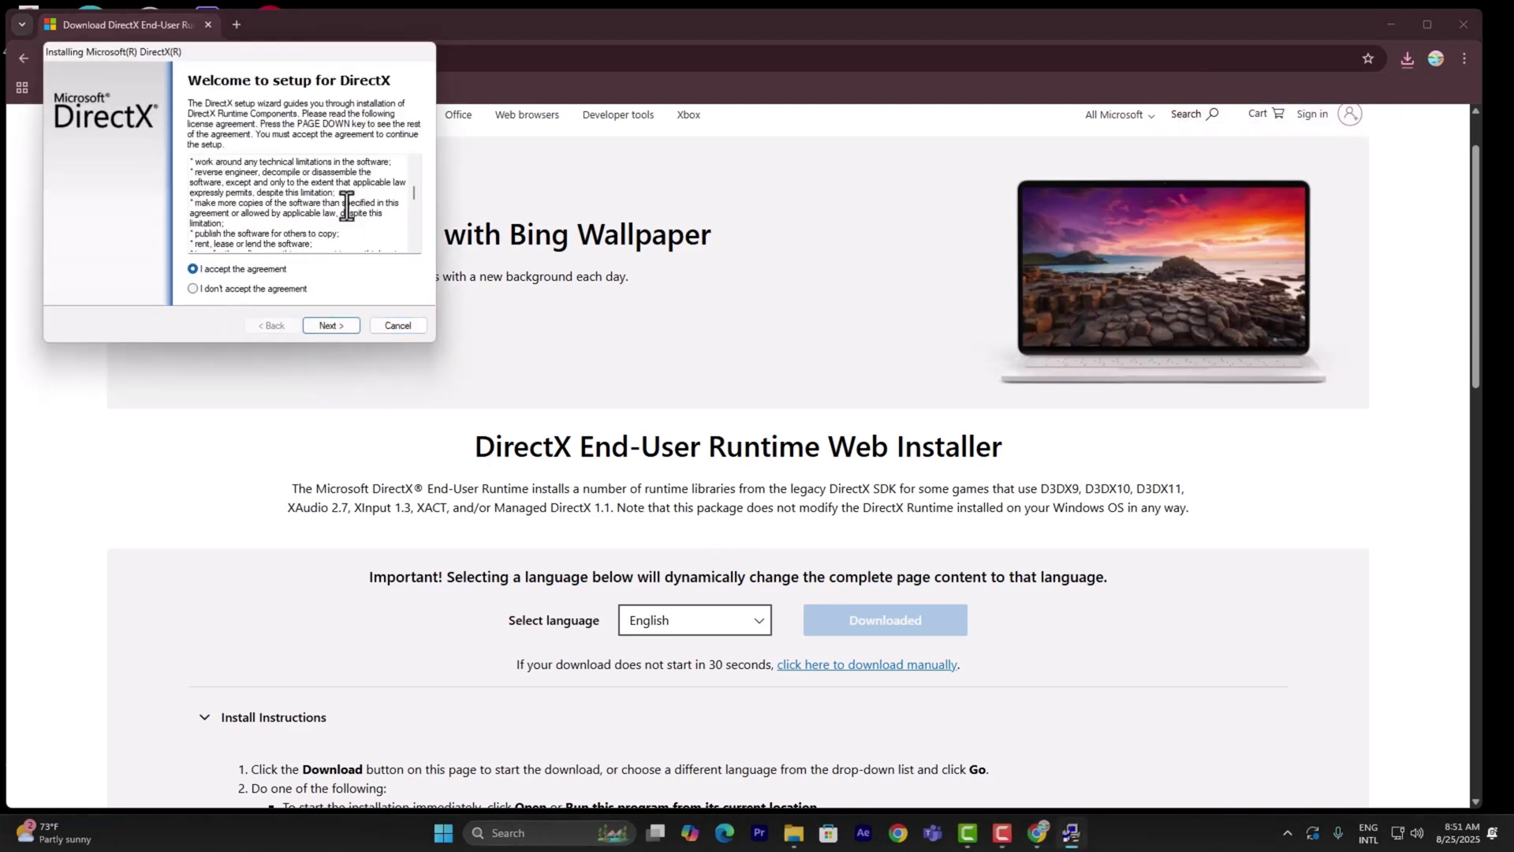
left_click(345, 328)
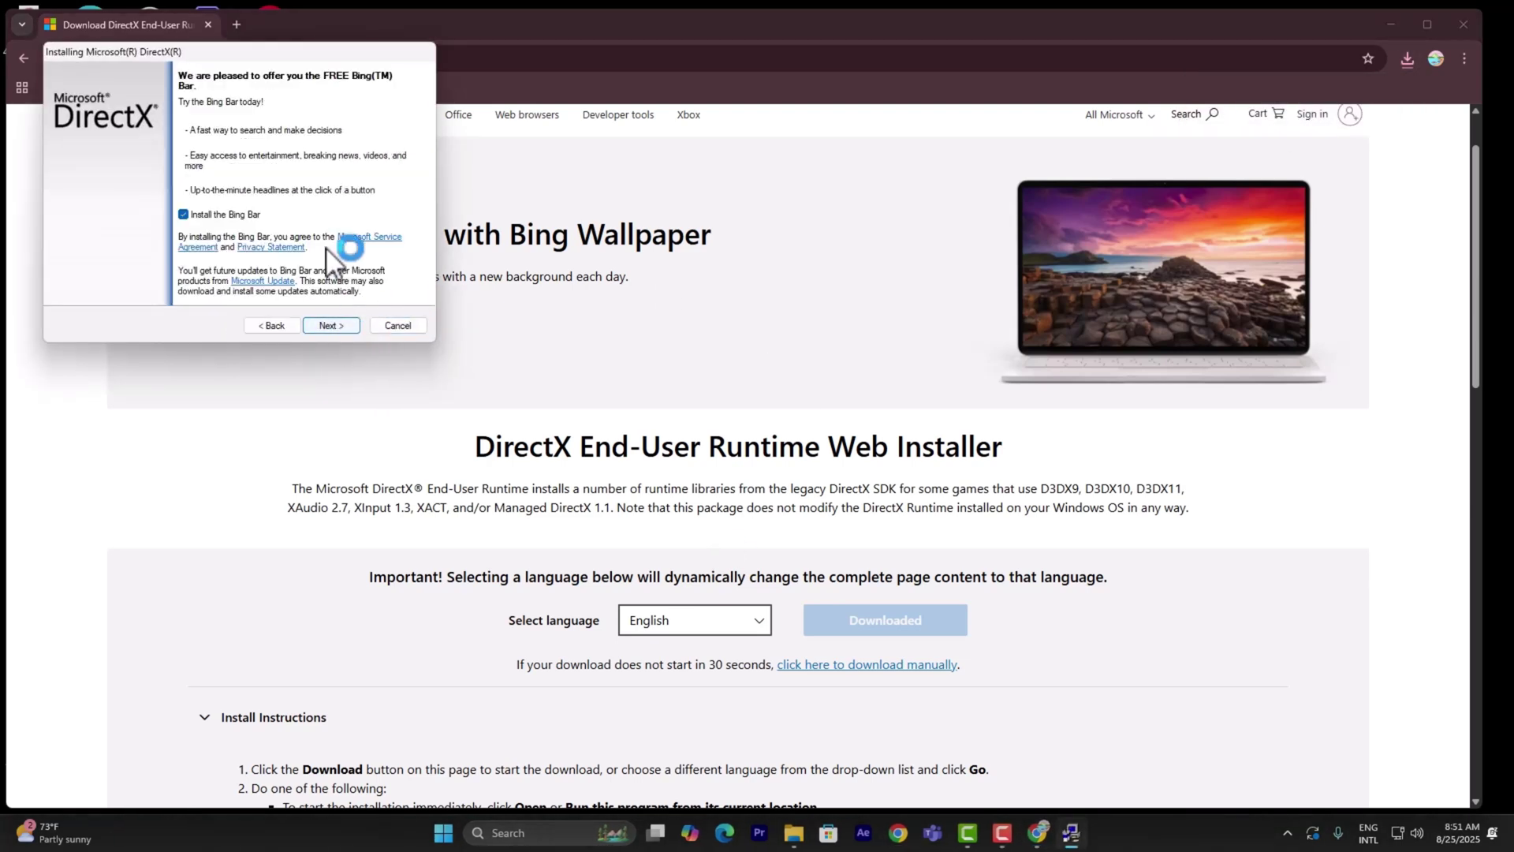
left_click(229, 213)
left_click(330, 325)
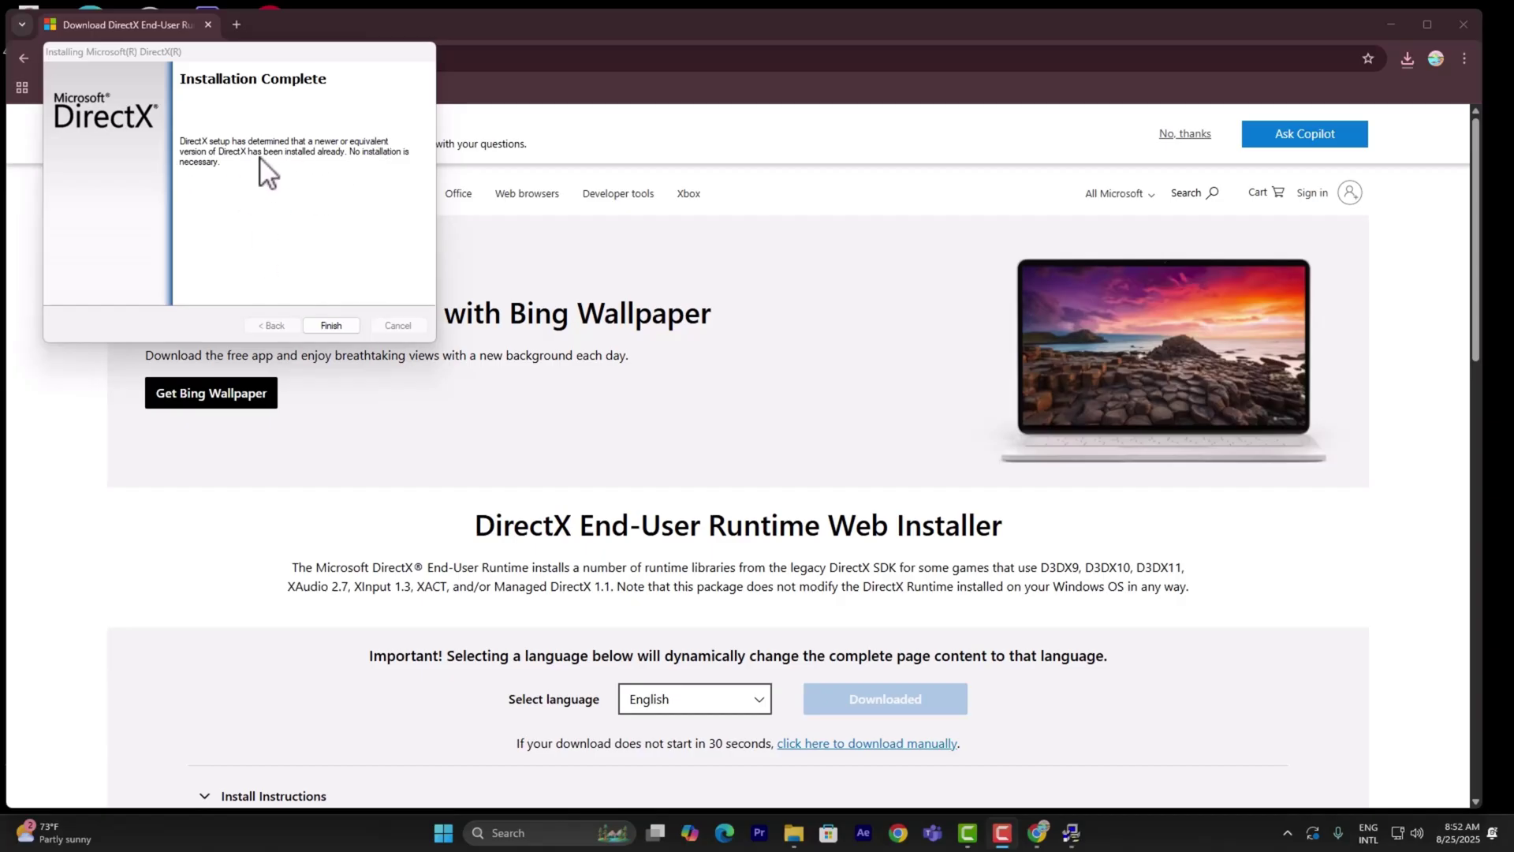
left_click(331, 325)
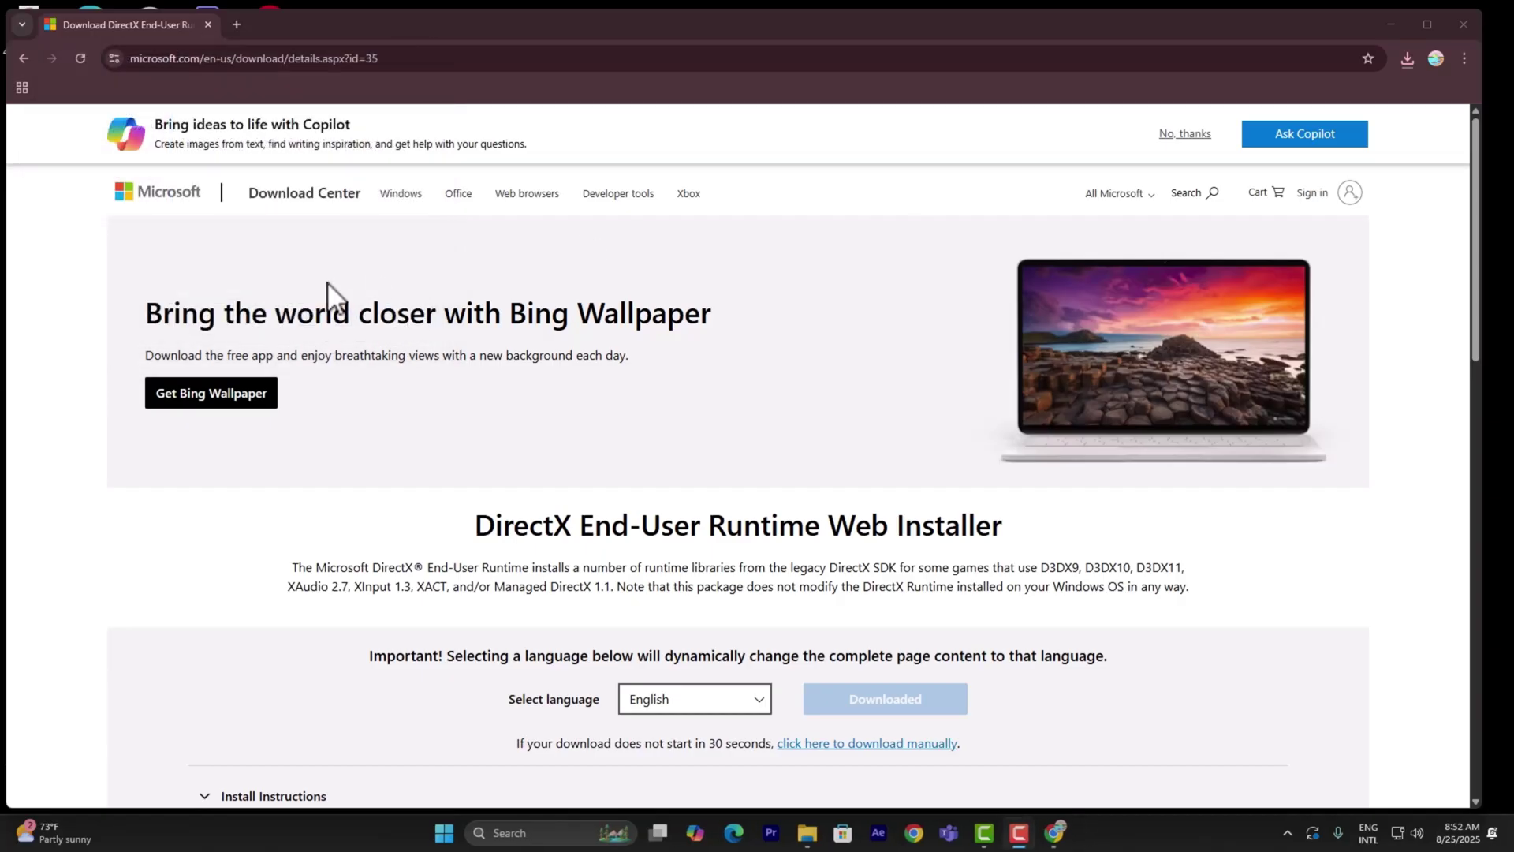
Step: Close the Chrome window and refresh the desktop
left_click(1463, 24)
right_click(602, 221)
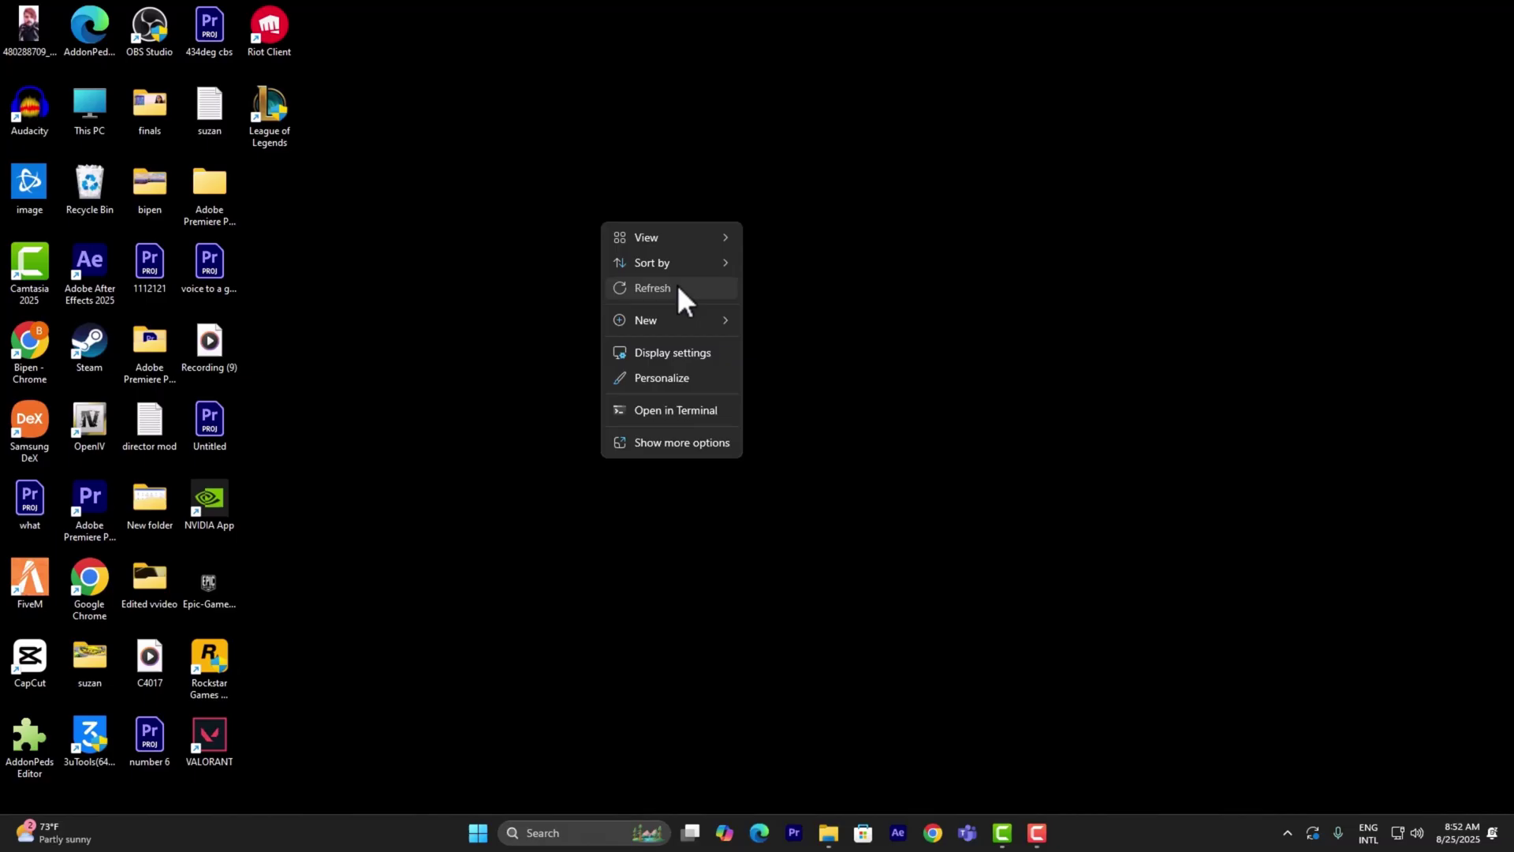
left_click(677, 286)
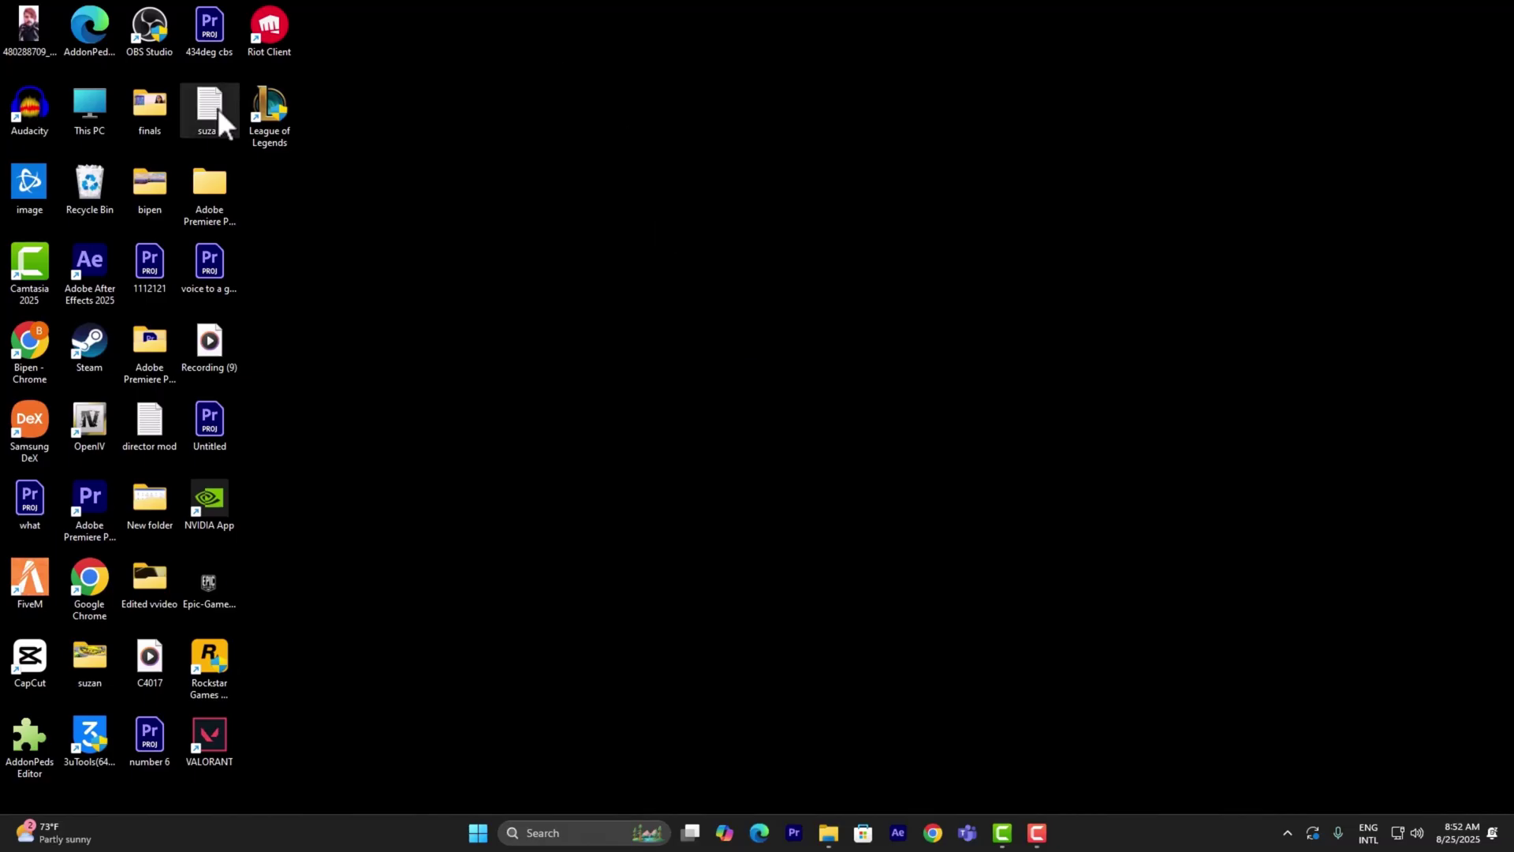
Step: Search Windows for "add or remove programs" and open the Installed apps settings
left_click(579, 833)
type("add or remove programs")
left_click(607, 359)
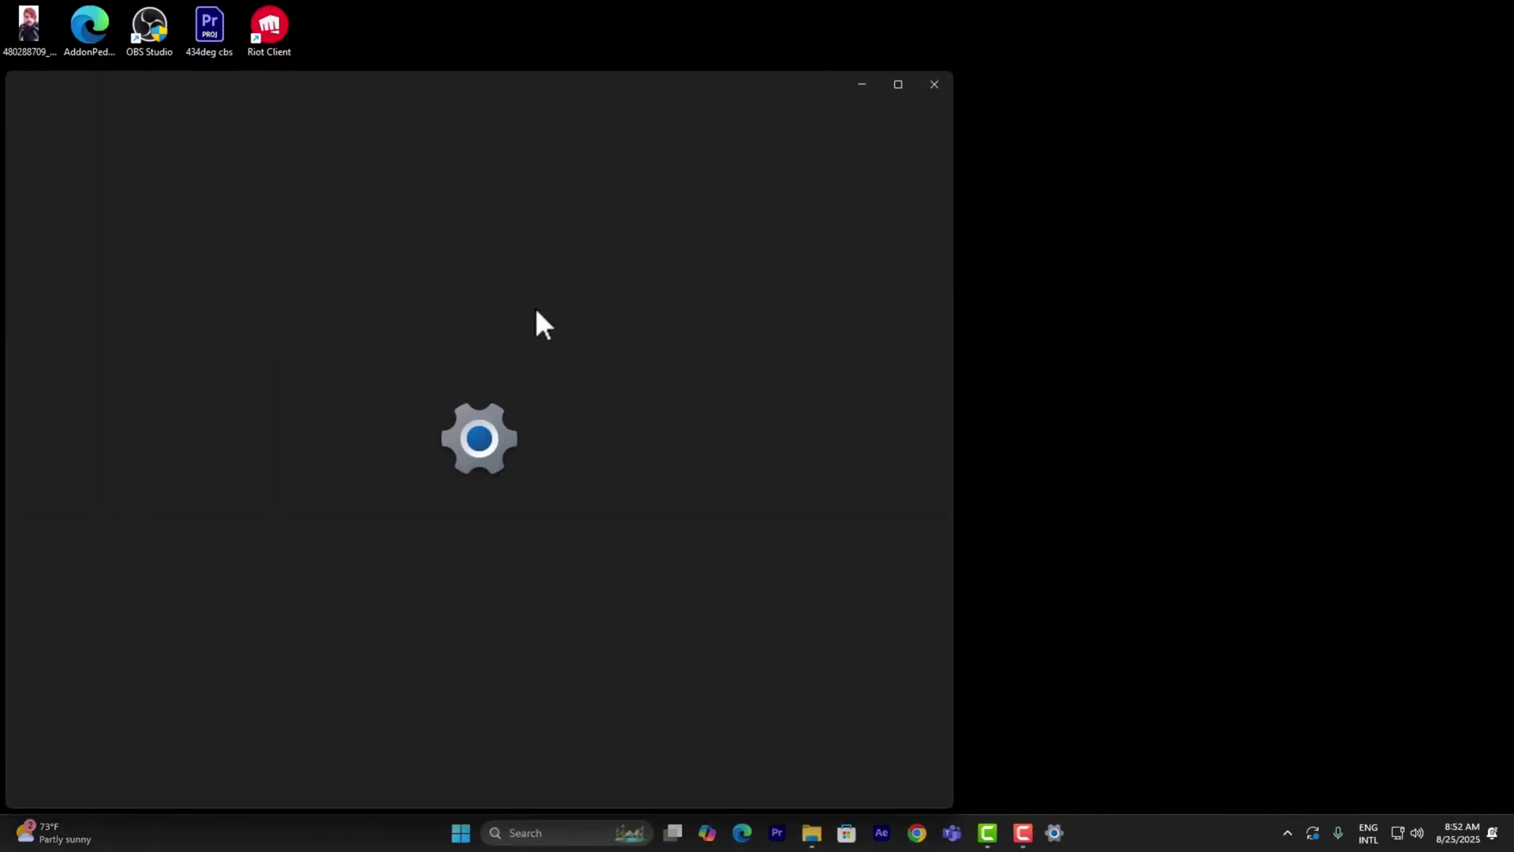
Step: Uninstall Riot Vanguard from the installed apps, confirming the removal, and close Settings
scroll(441, 355, "down", 10)
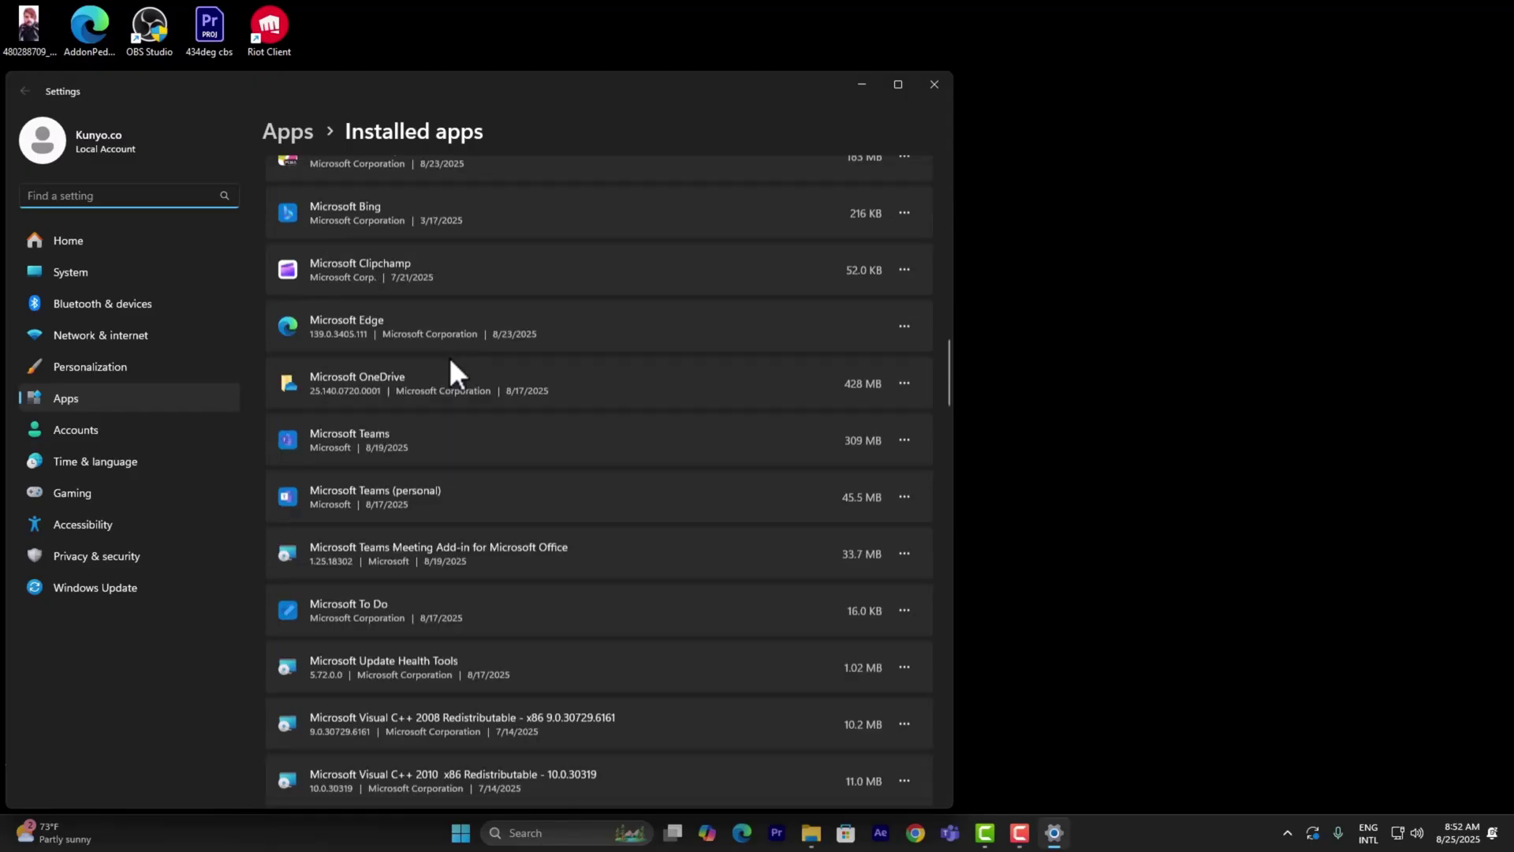
scroll(453, 370, "down", 20)
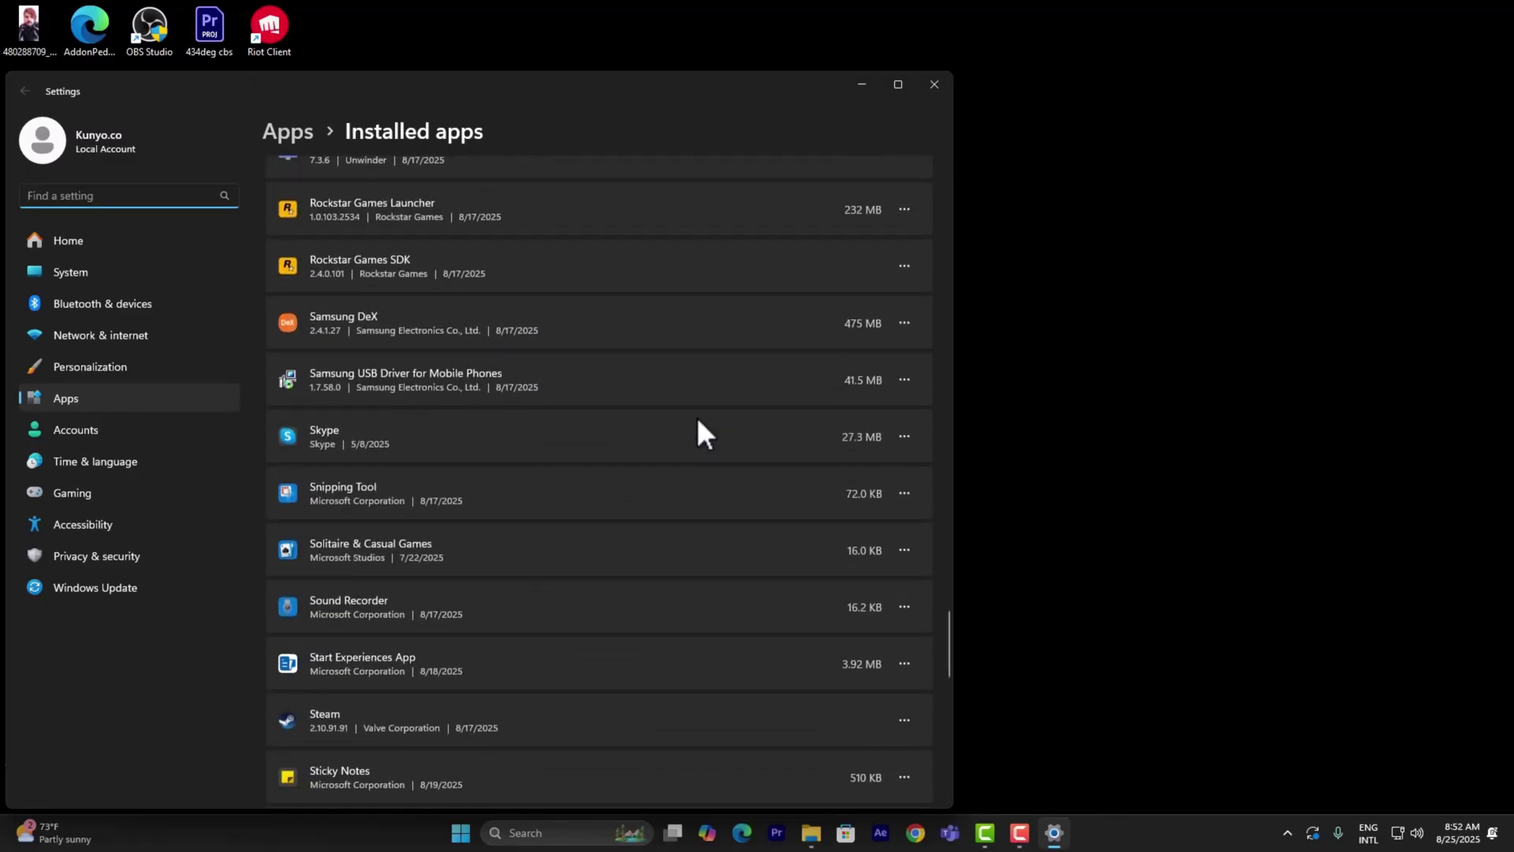
scroll(697, 420, "up", 5)
left_click(904, 480)
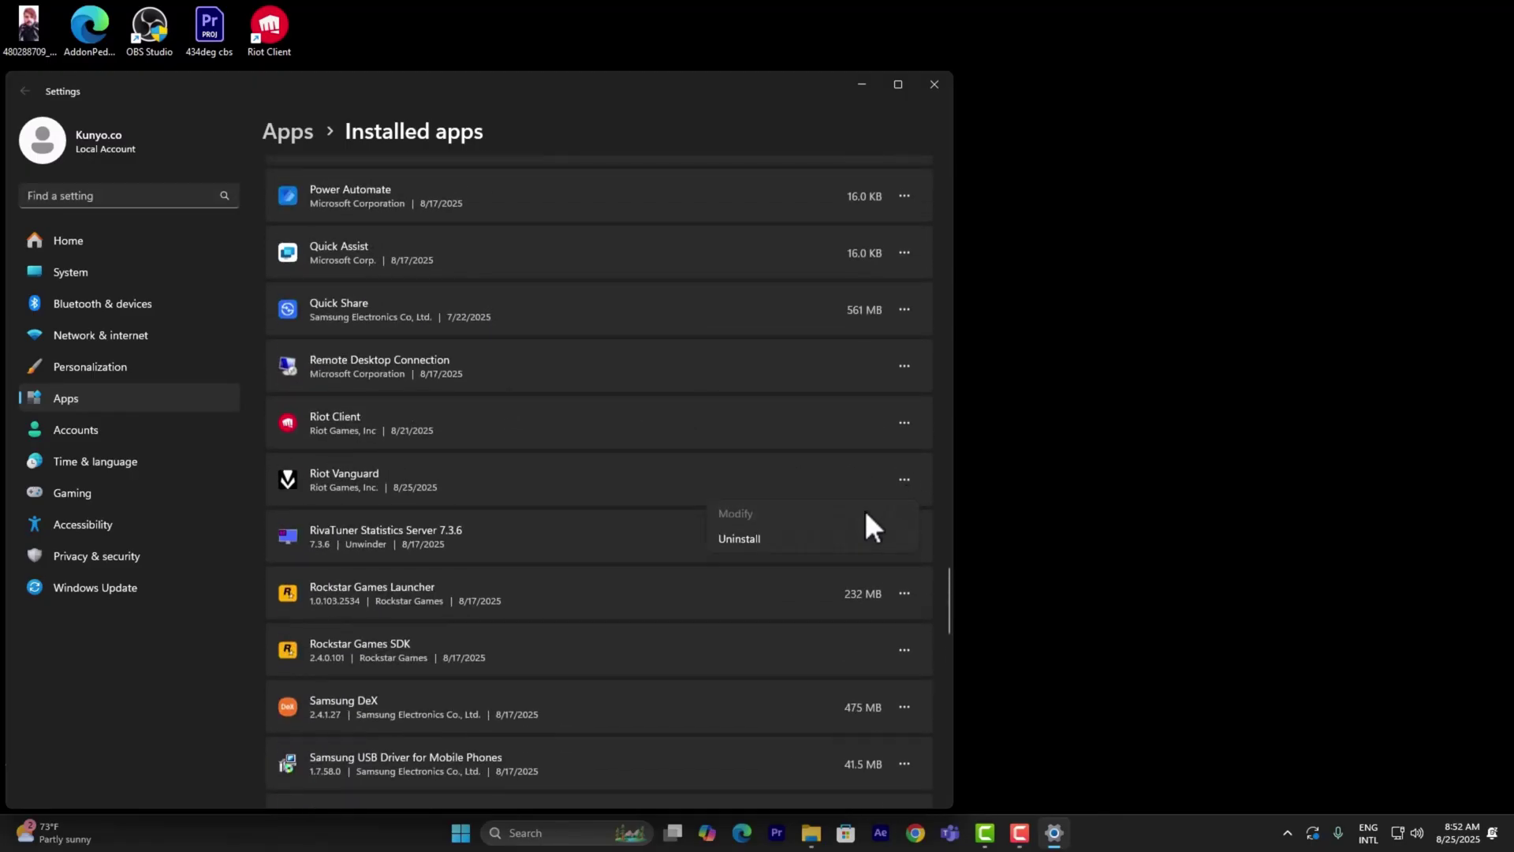
left_click(760, 541)
left_click(875, 561)
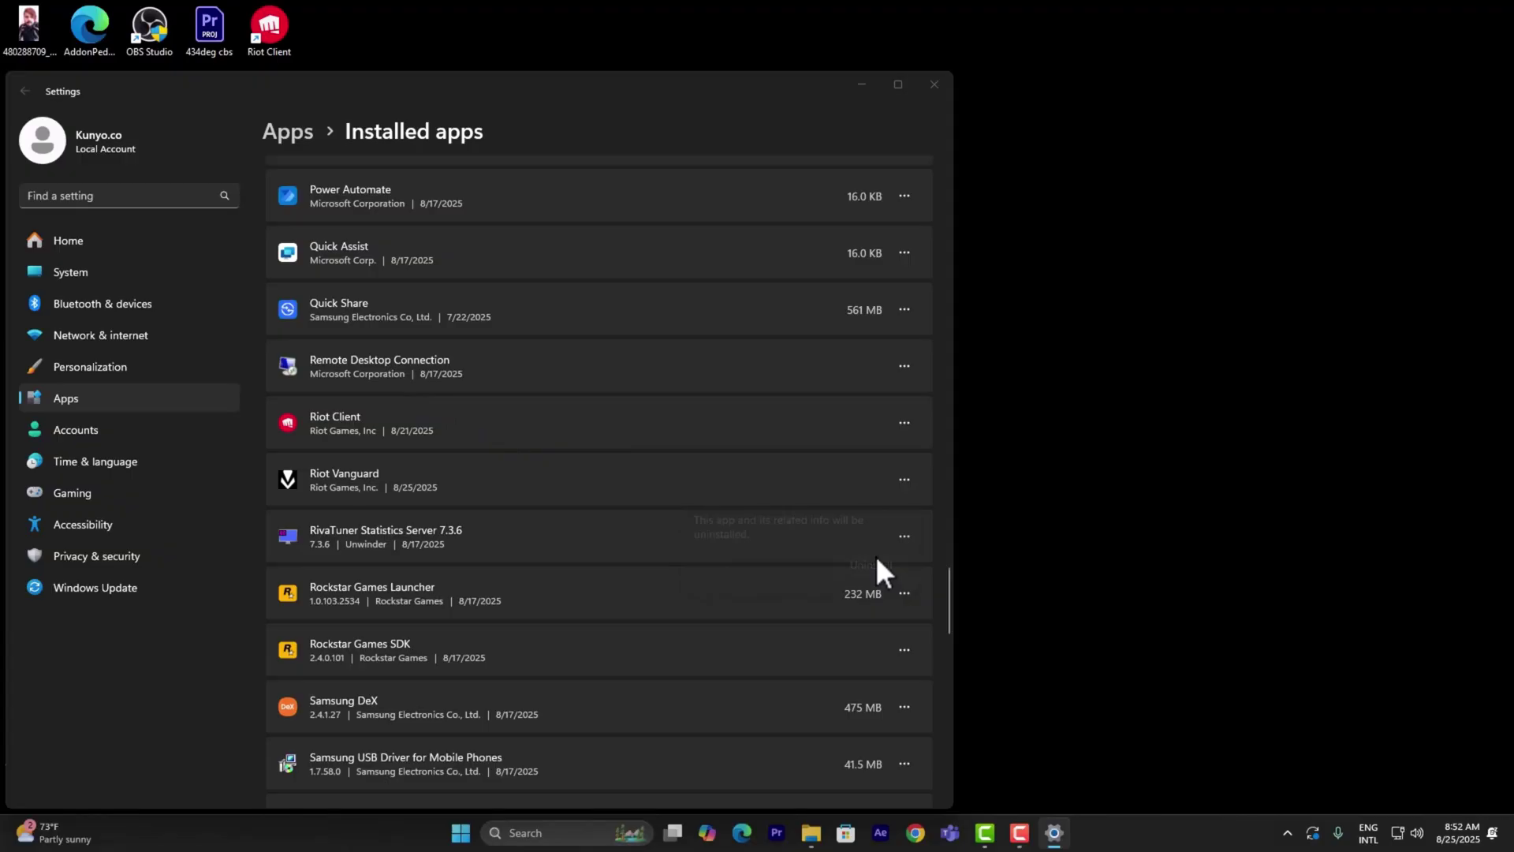
left_click(744, 482)
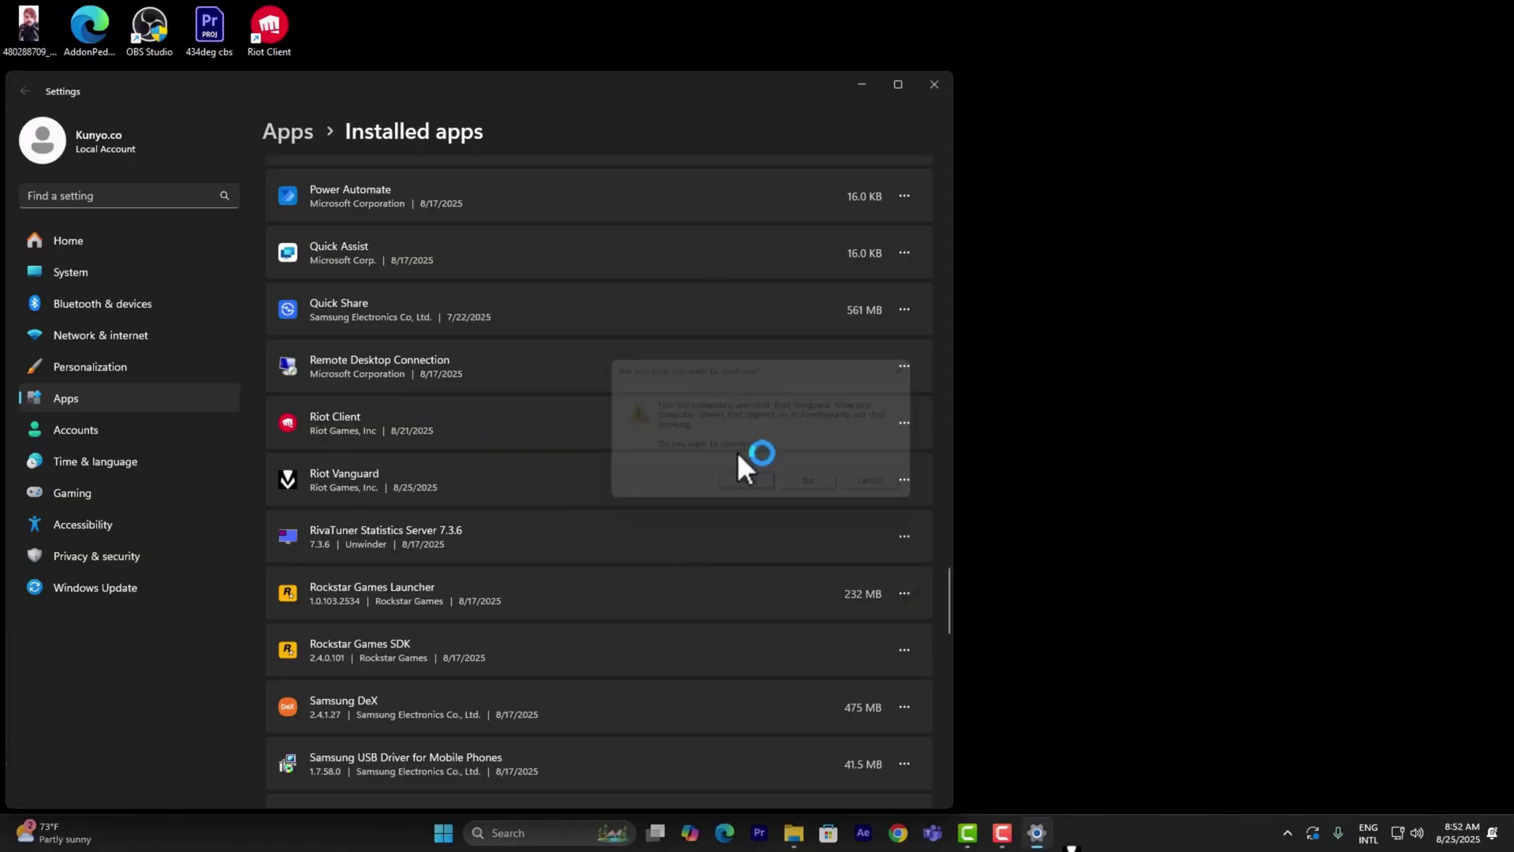
left_click_drag(419, 112, 429, 196)
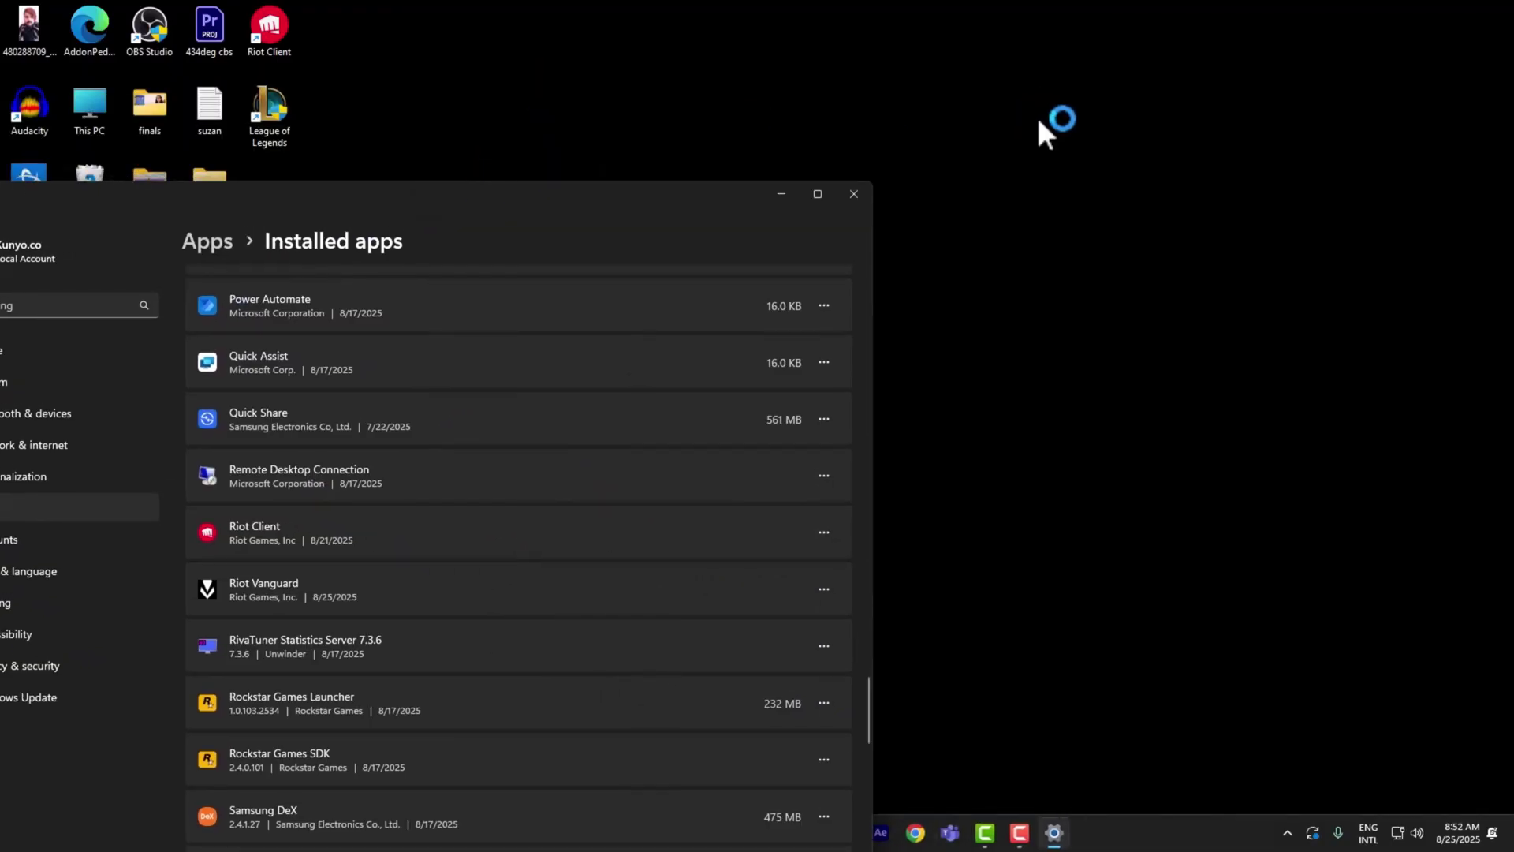
left_click_drag(637, 199, 746, 93)
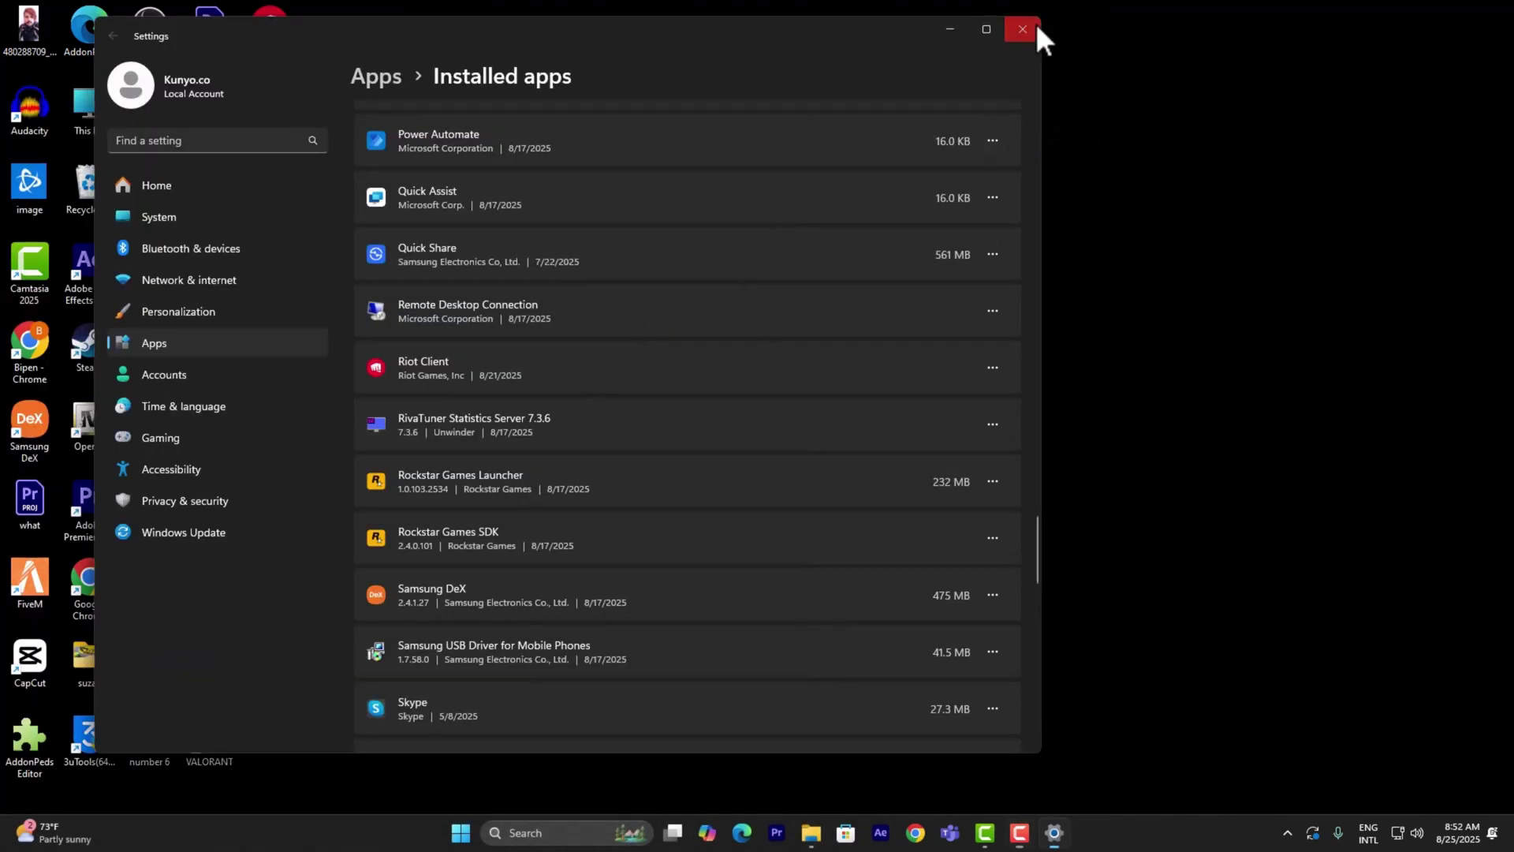
left_click(1033, 26)
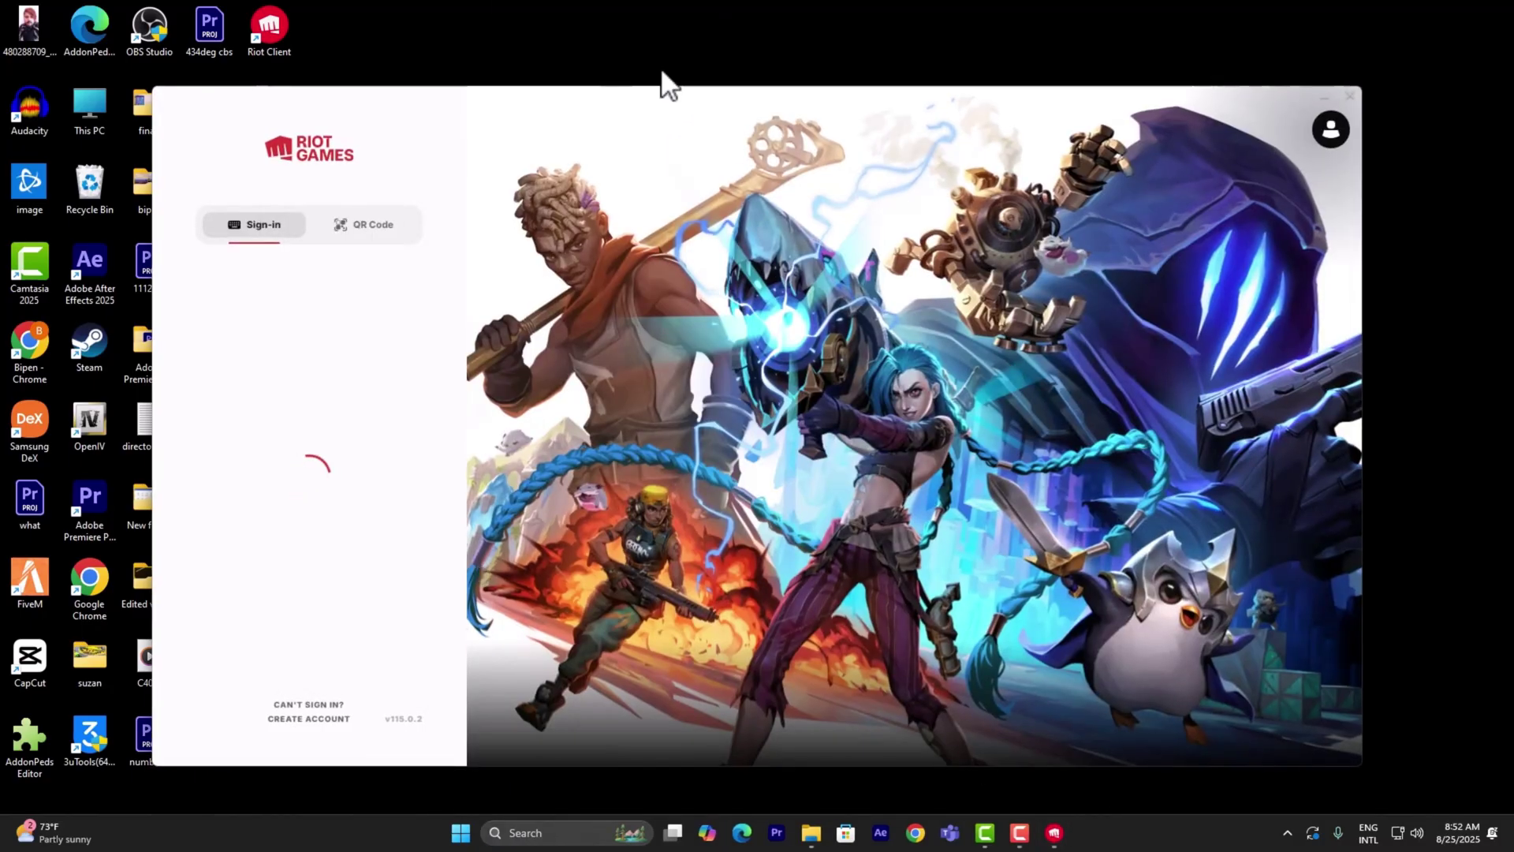
Step: Start the VALORANT update in Riot Client to reinstall Vanguard
left_click_drag(651, 88, 583, 65)
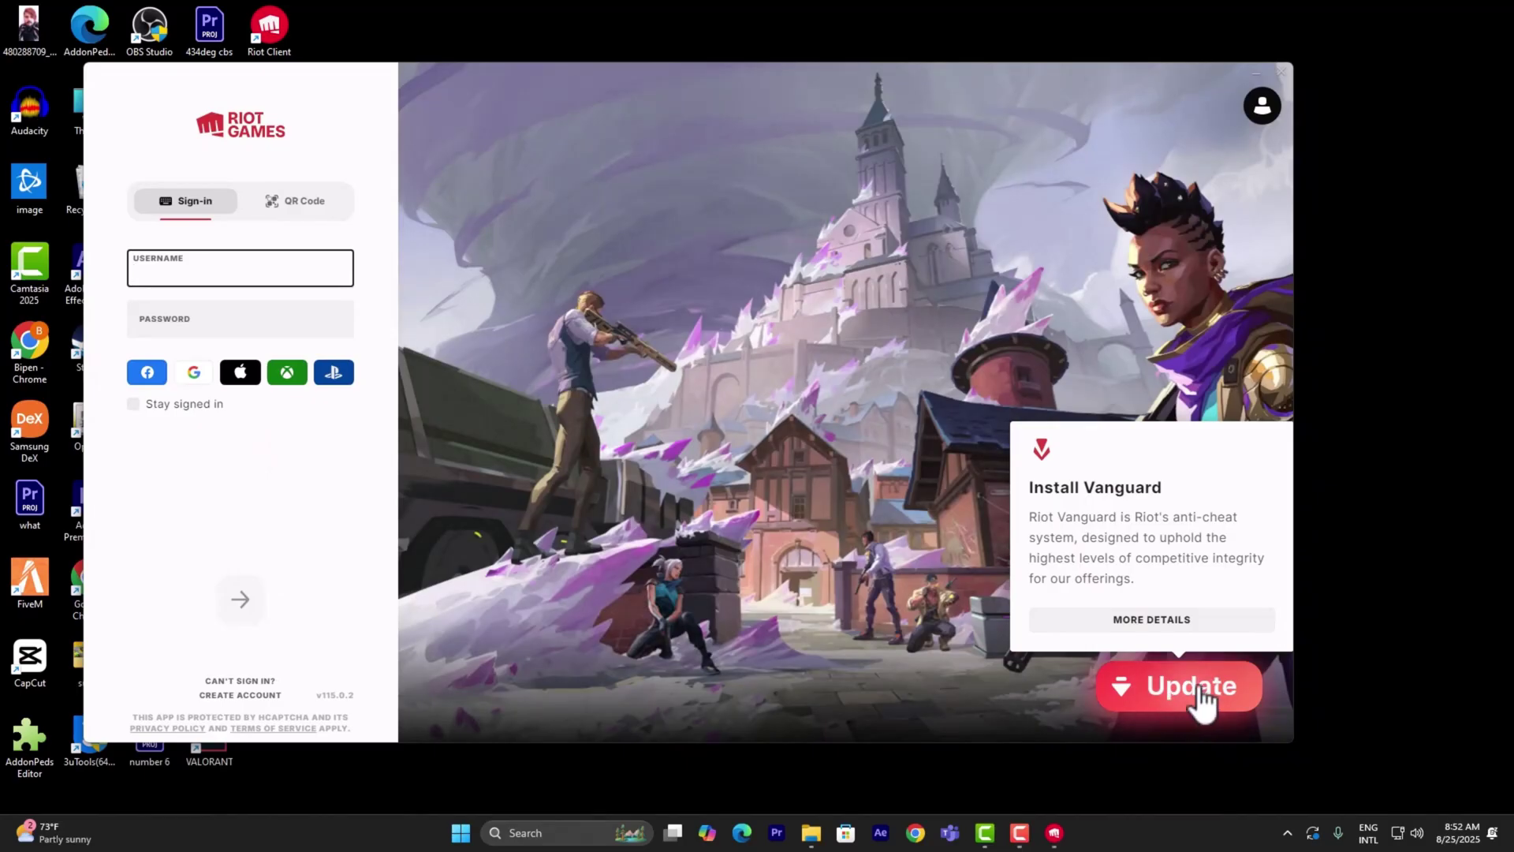
left_click(1236, 695)
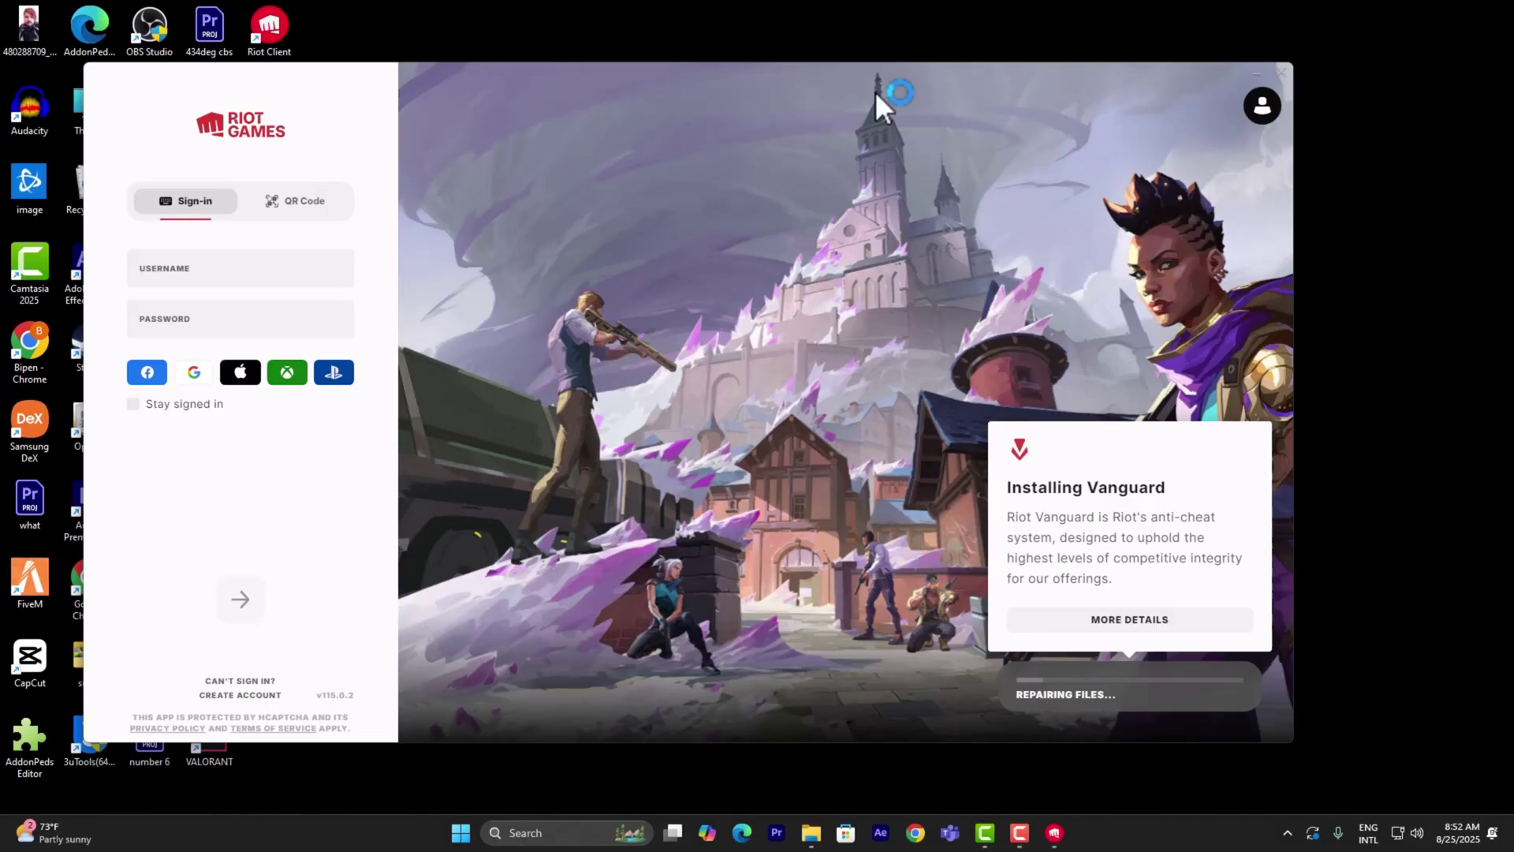
Step: Open the Run dialog from Windows search and use it to open the AppData folder
left_click(512, 833)
type("c")
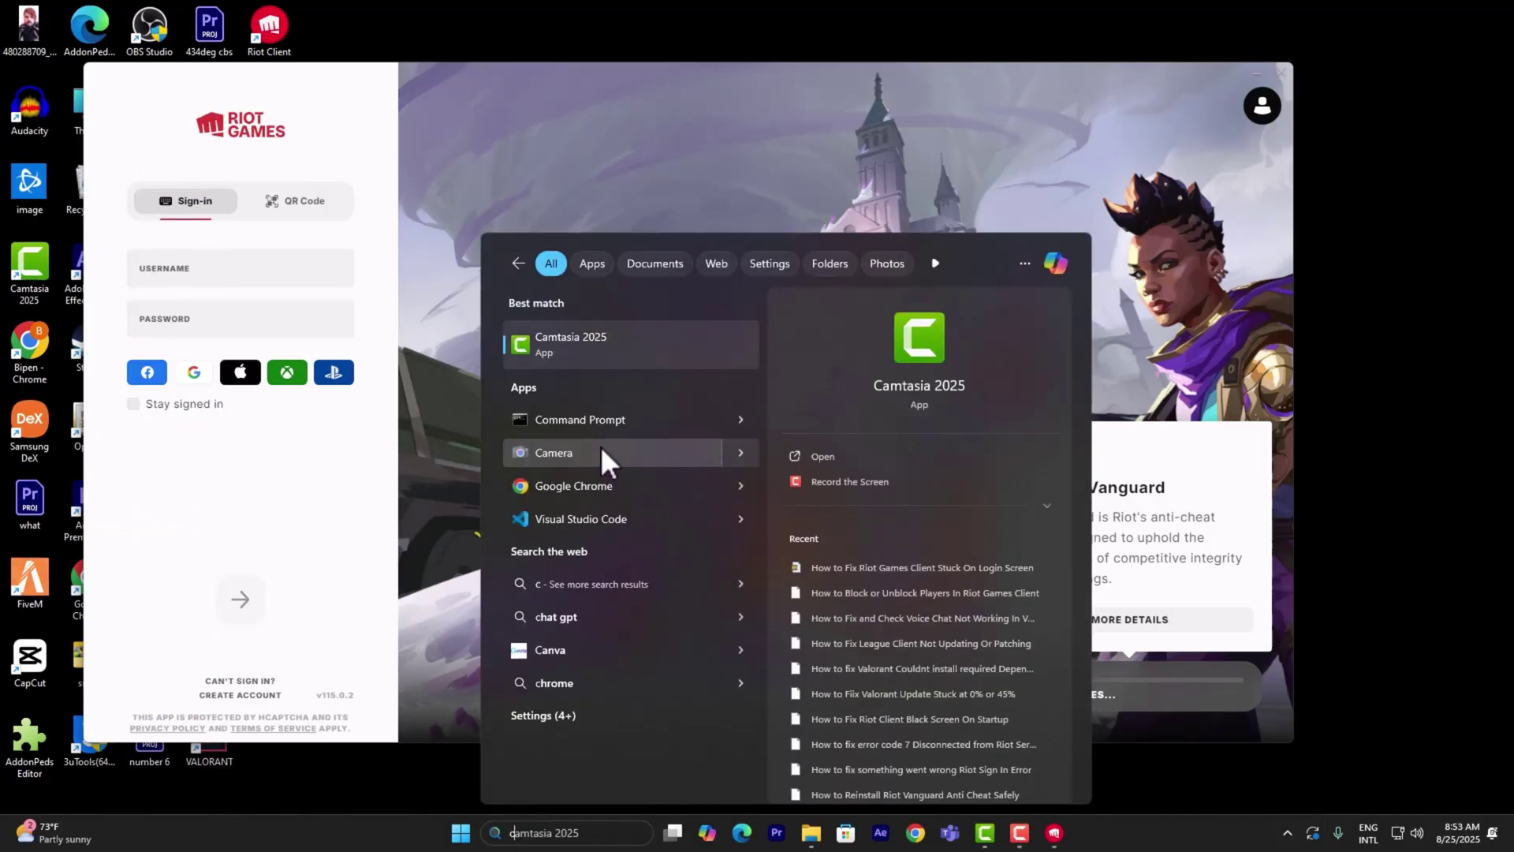
key("BackSpace")
key("Down")
key("Down")
key("Return")
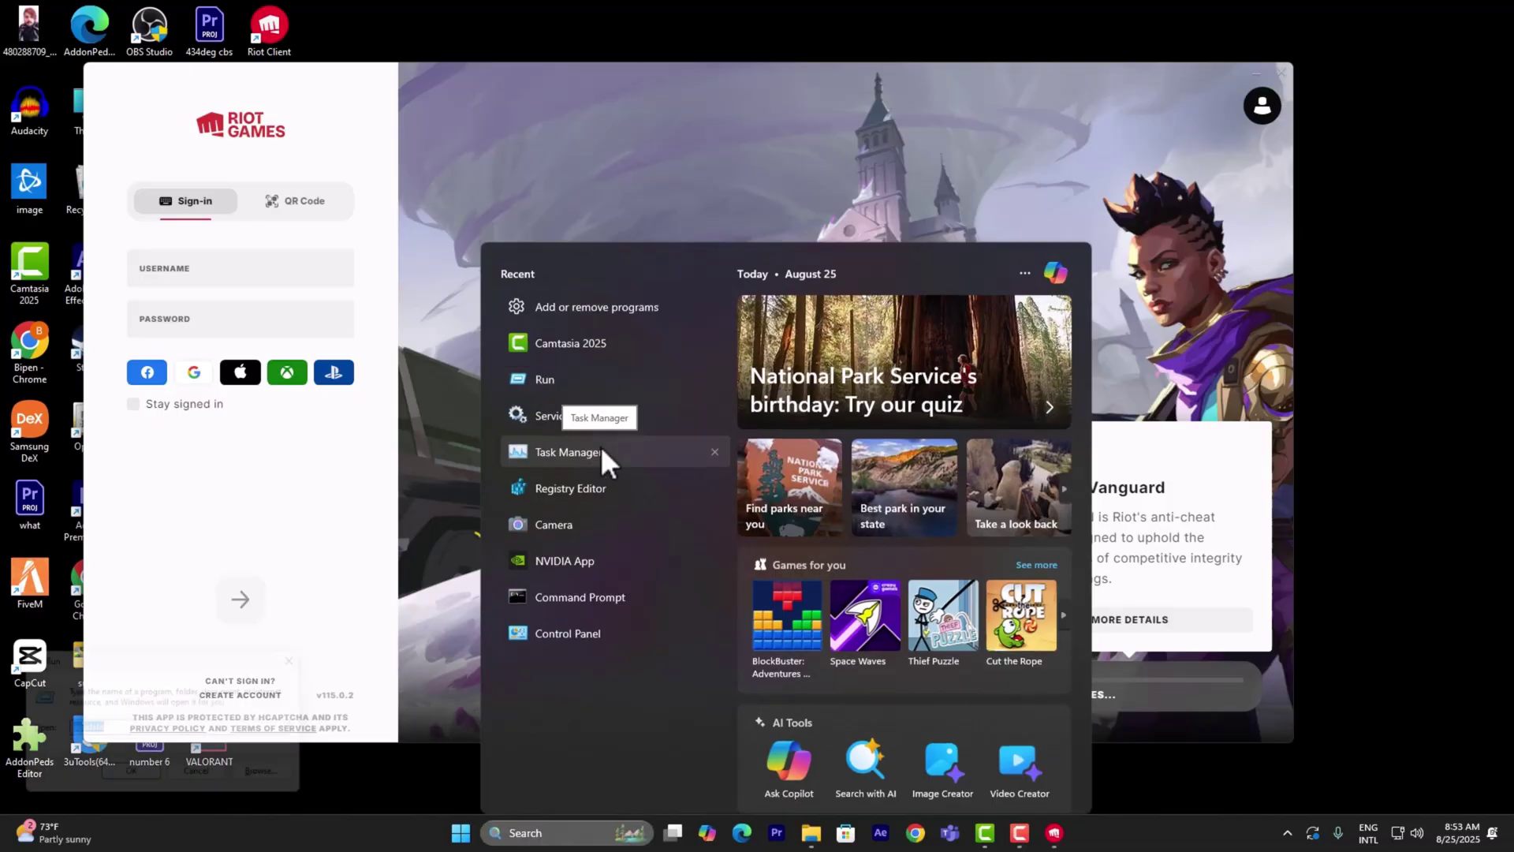
left_click_drag(291, 660, 785, 205)
left_click(650, 330)
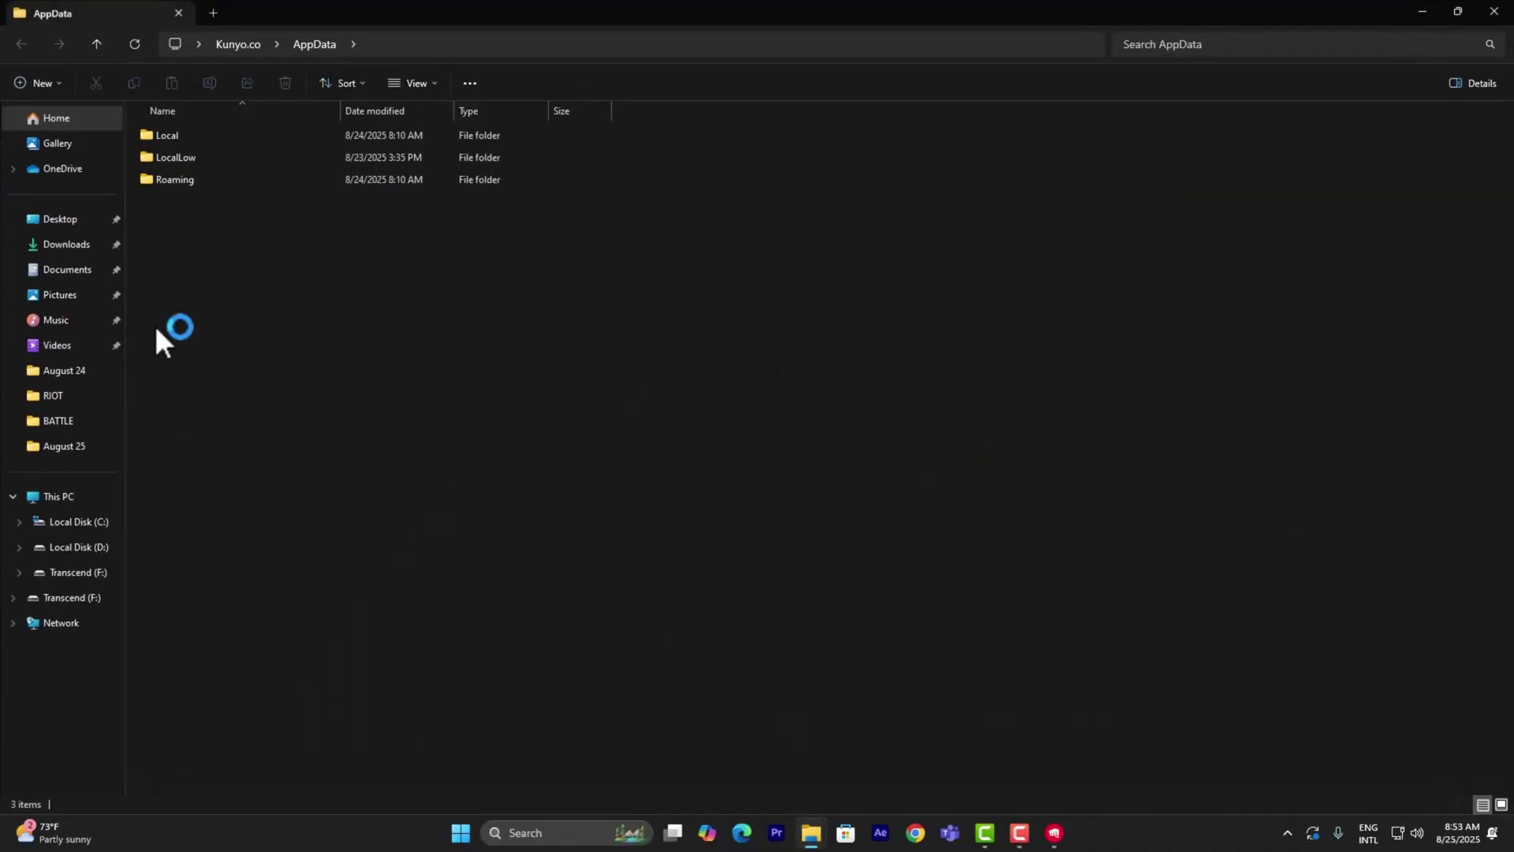
Step: Go to the VALORANT folder inside Local > Riot Games in AppData
double_click(201, 138)
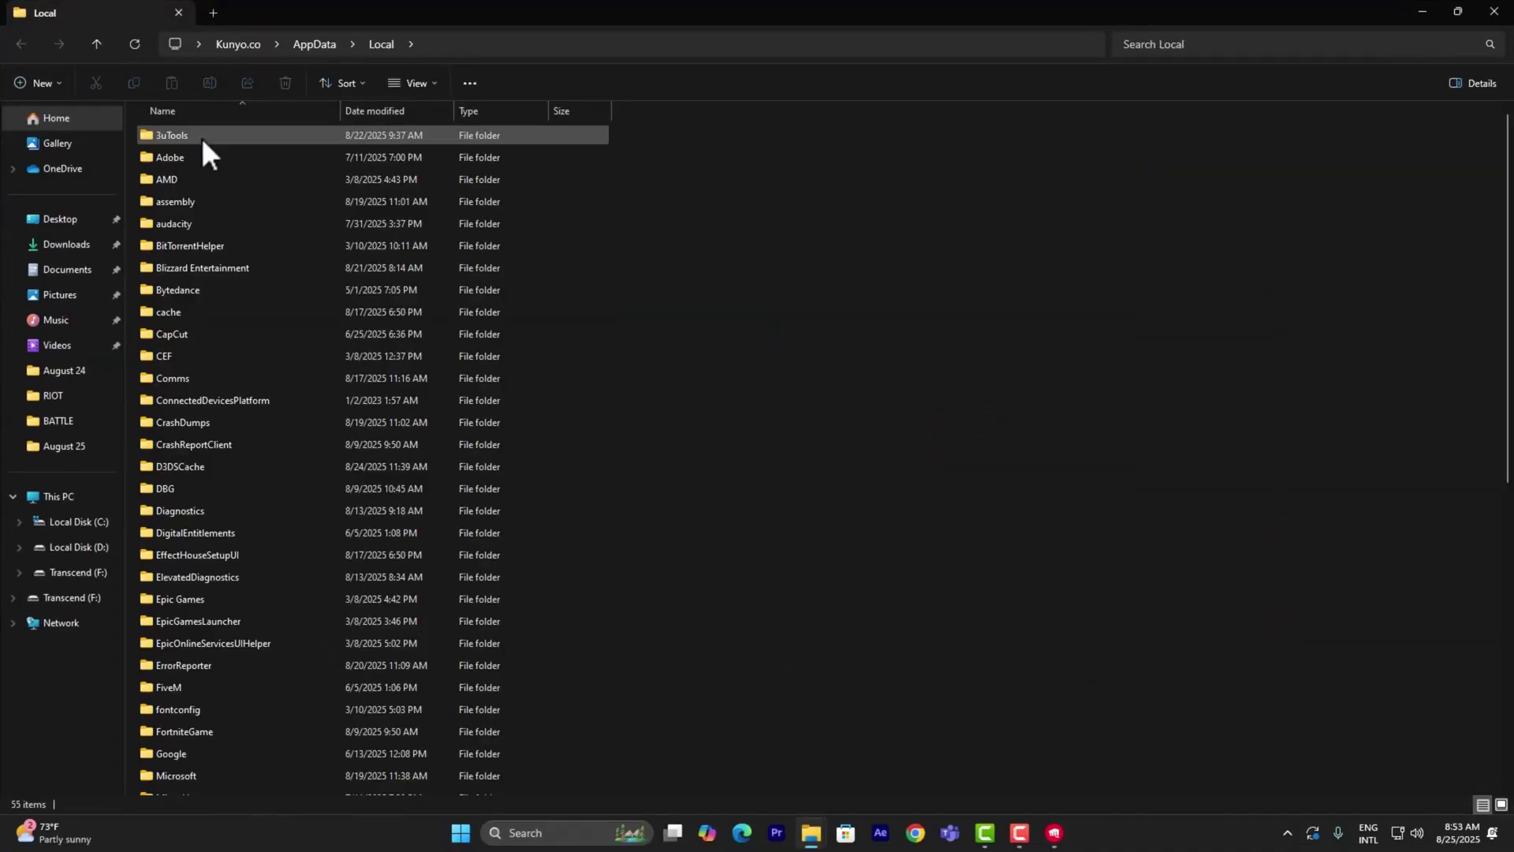
scroll(237, 379, "down", 5)
scroll(260, 520, "down", 3)
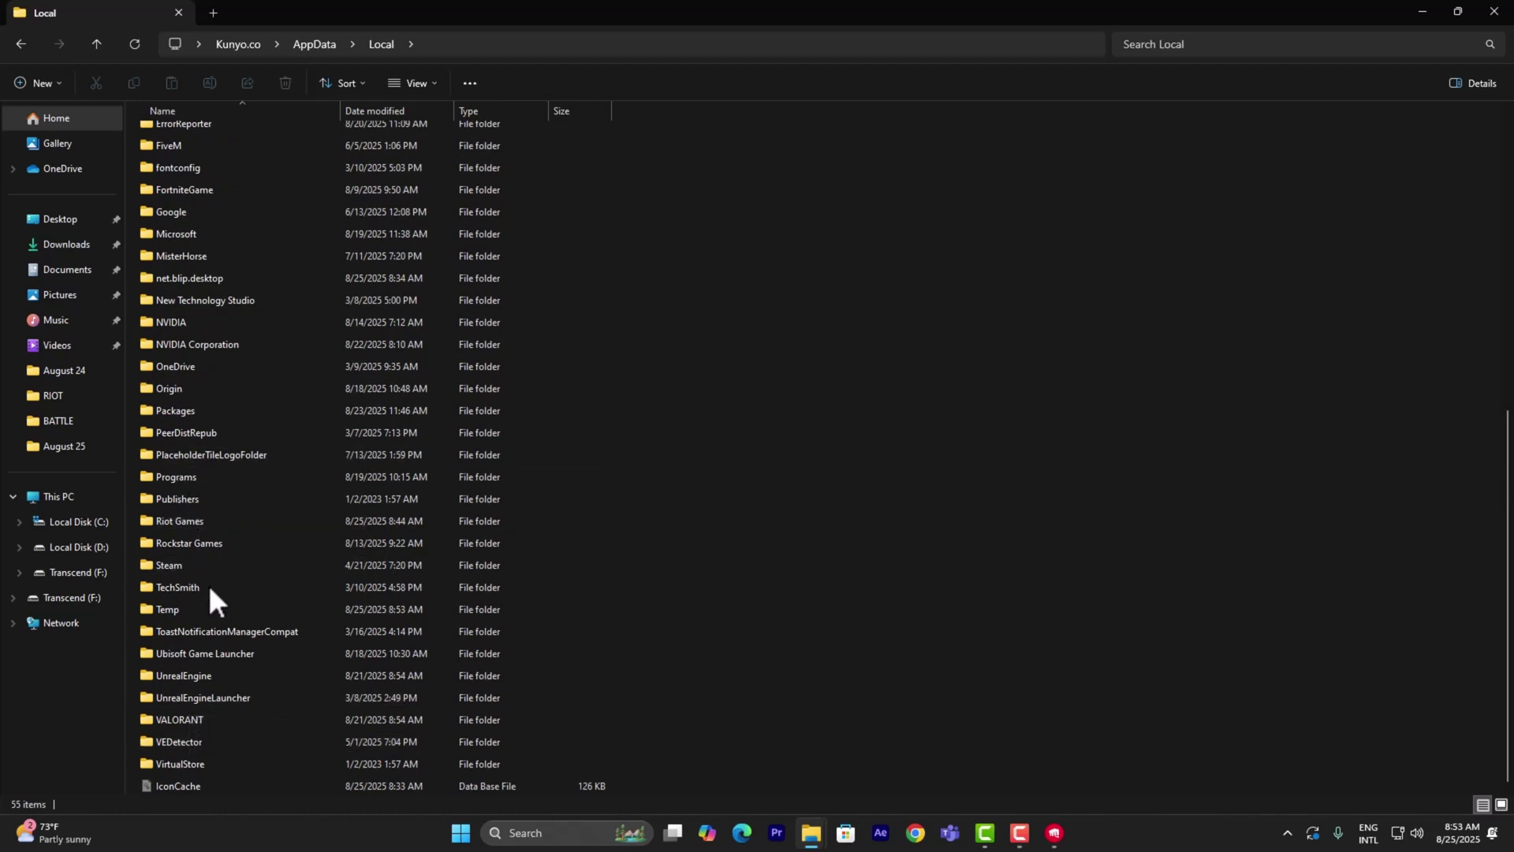
scroll(243, 549, "up", 3)
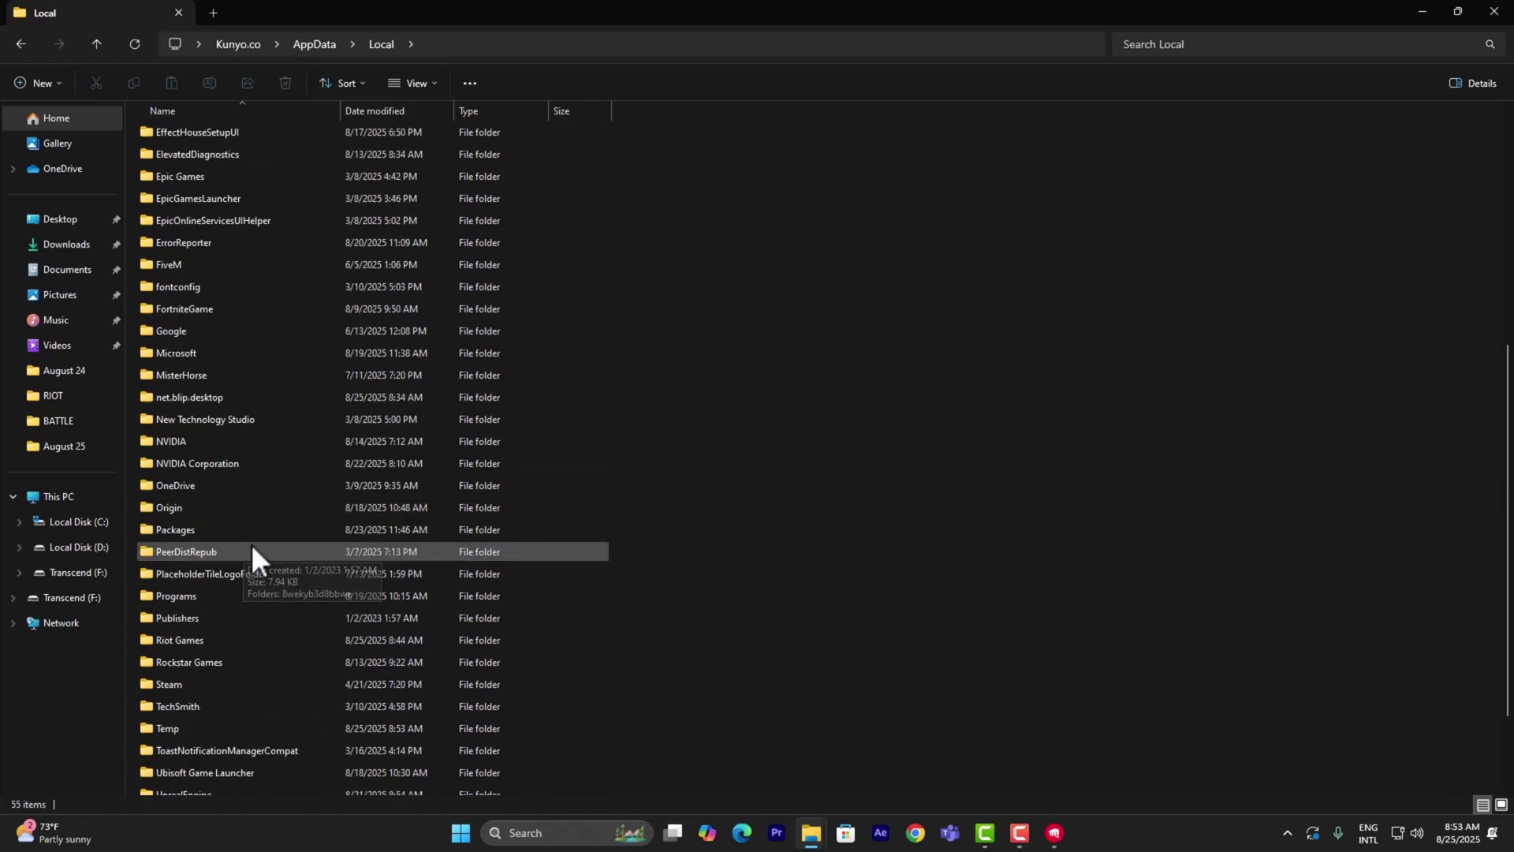
scroll(1223, 148, "down", 3)
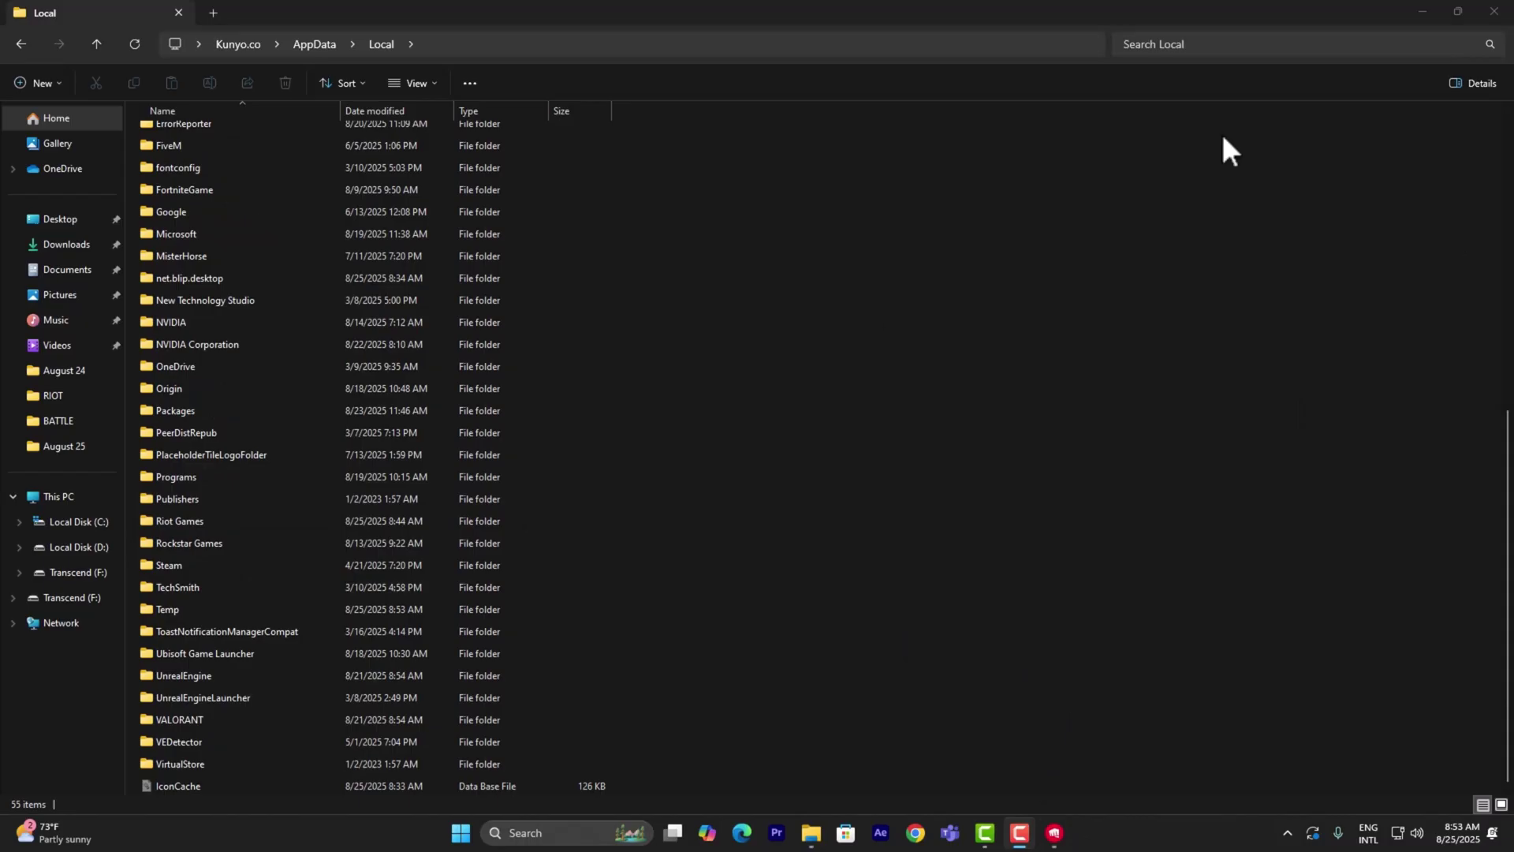
left_click(167, 521)
double_click(168, 520)
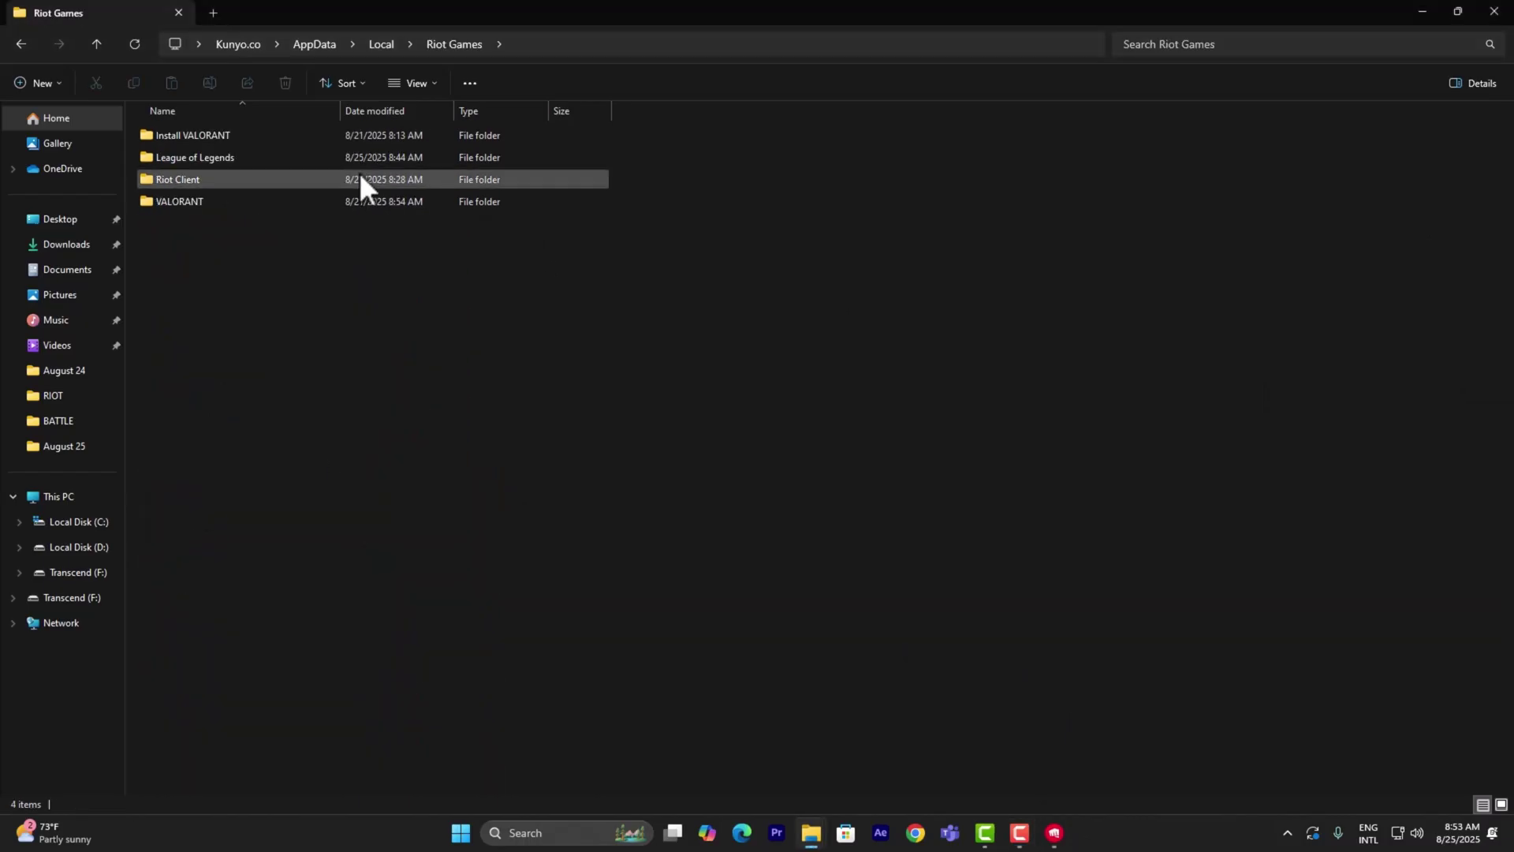
double_click(185, 199)
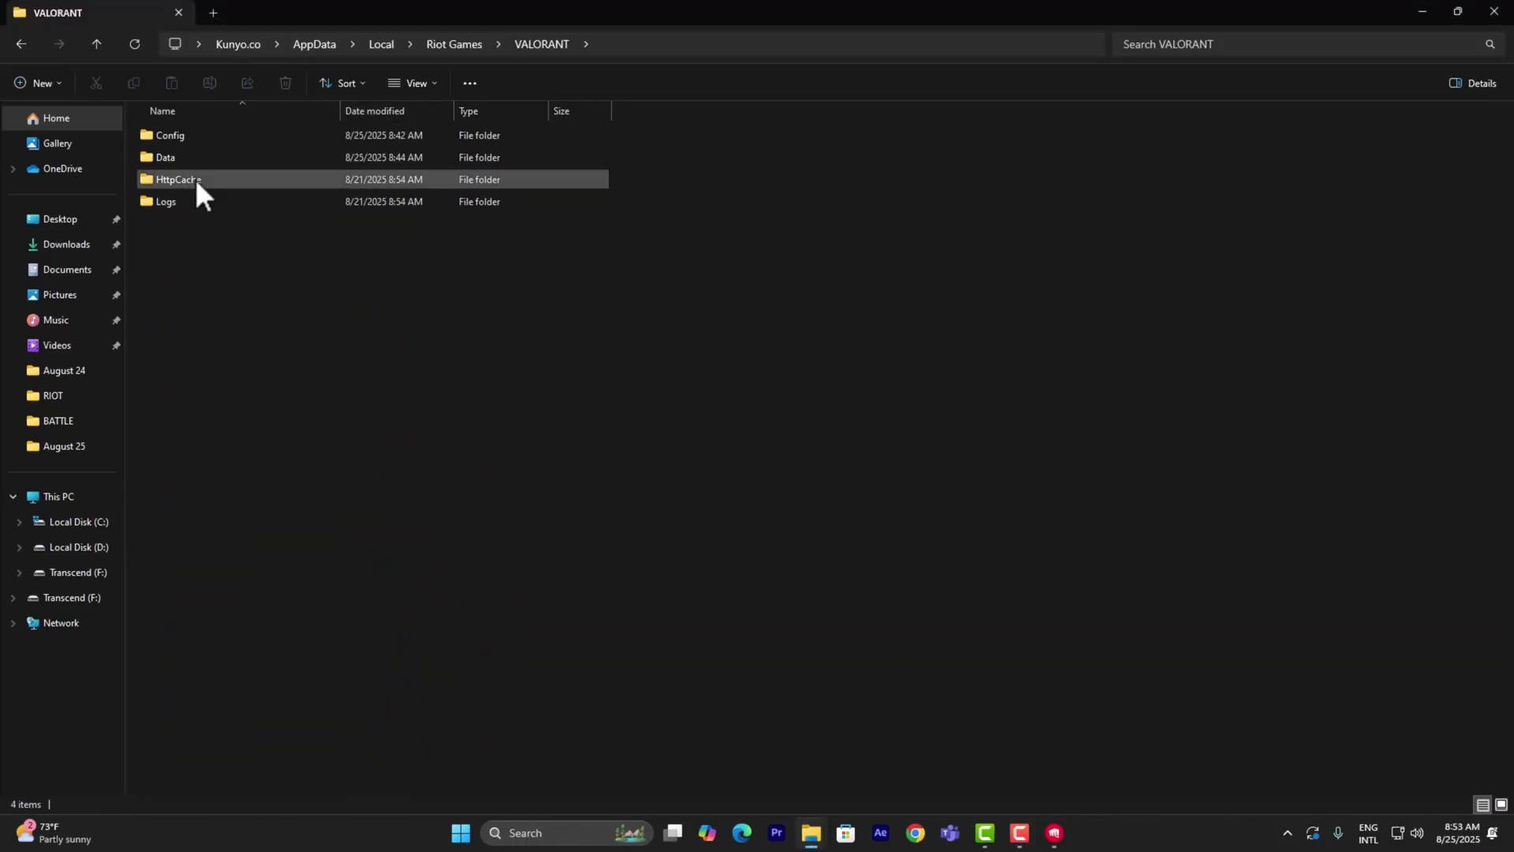
Step: Delete the HttpCache folder from the VALORANT folder and close the File Explorer window
left_click(196, 179)
right_click(199, 182)
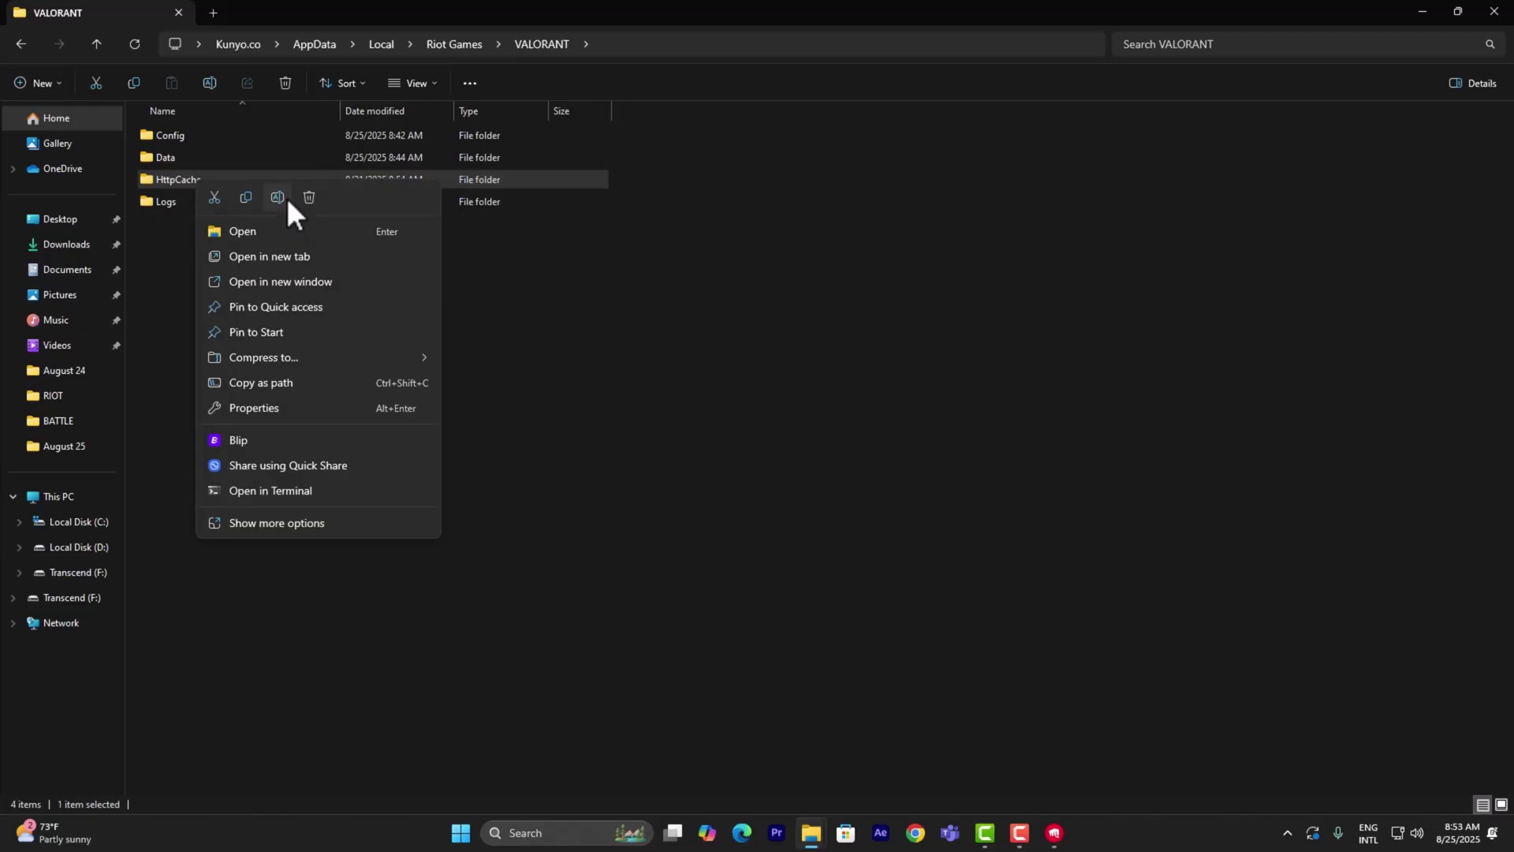
left_click(323, 198)
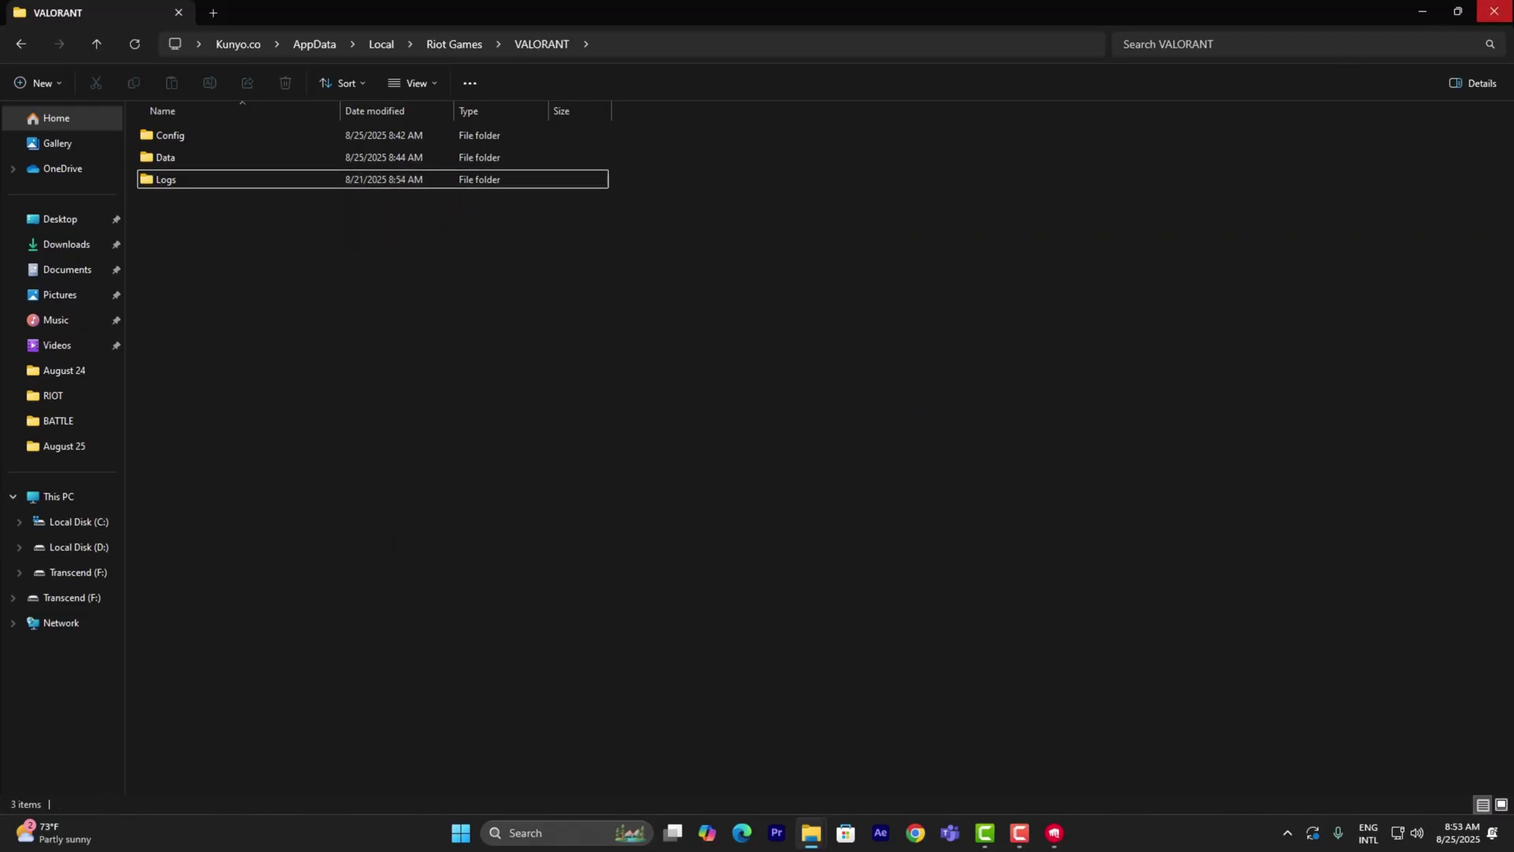
right_click(152, 147)
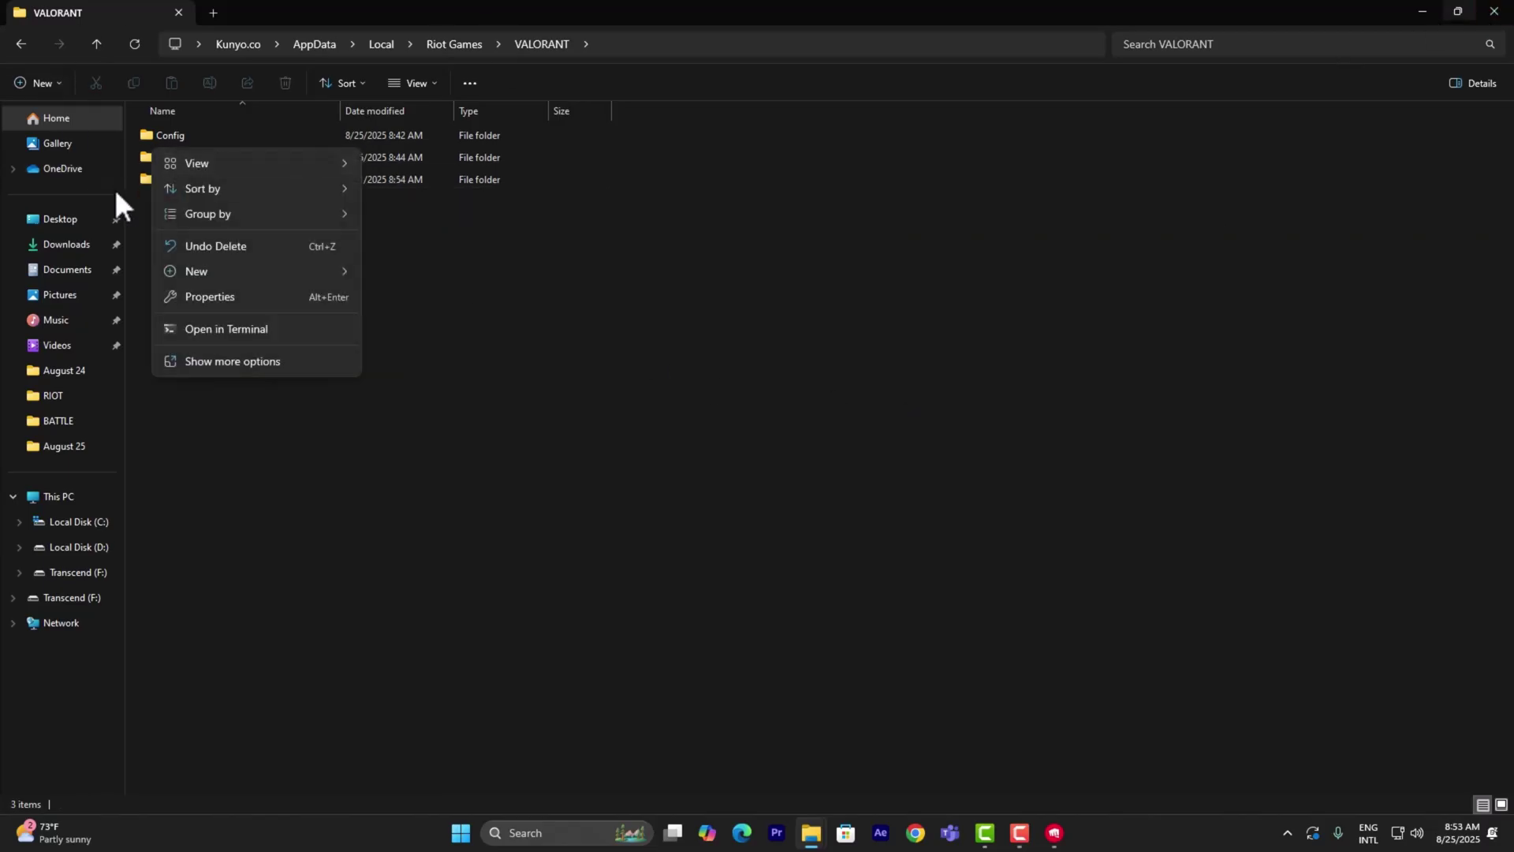
left_click(322, 299)
left_click(158, 155)
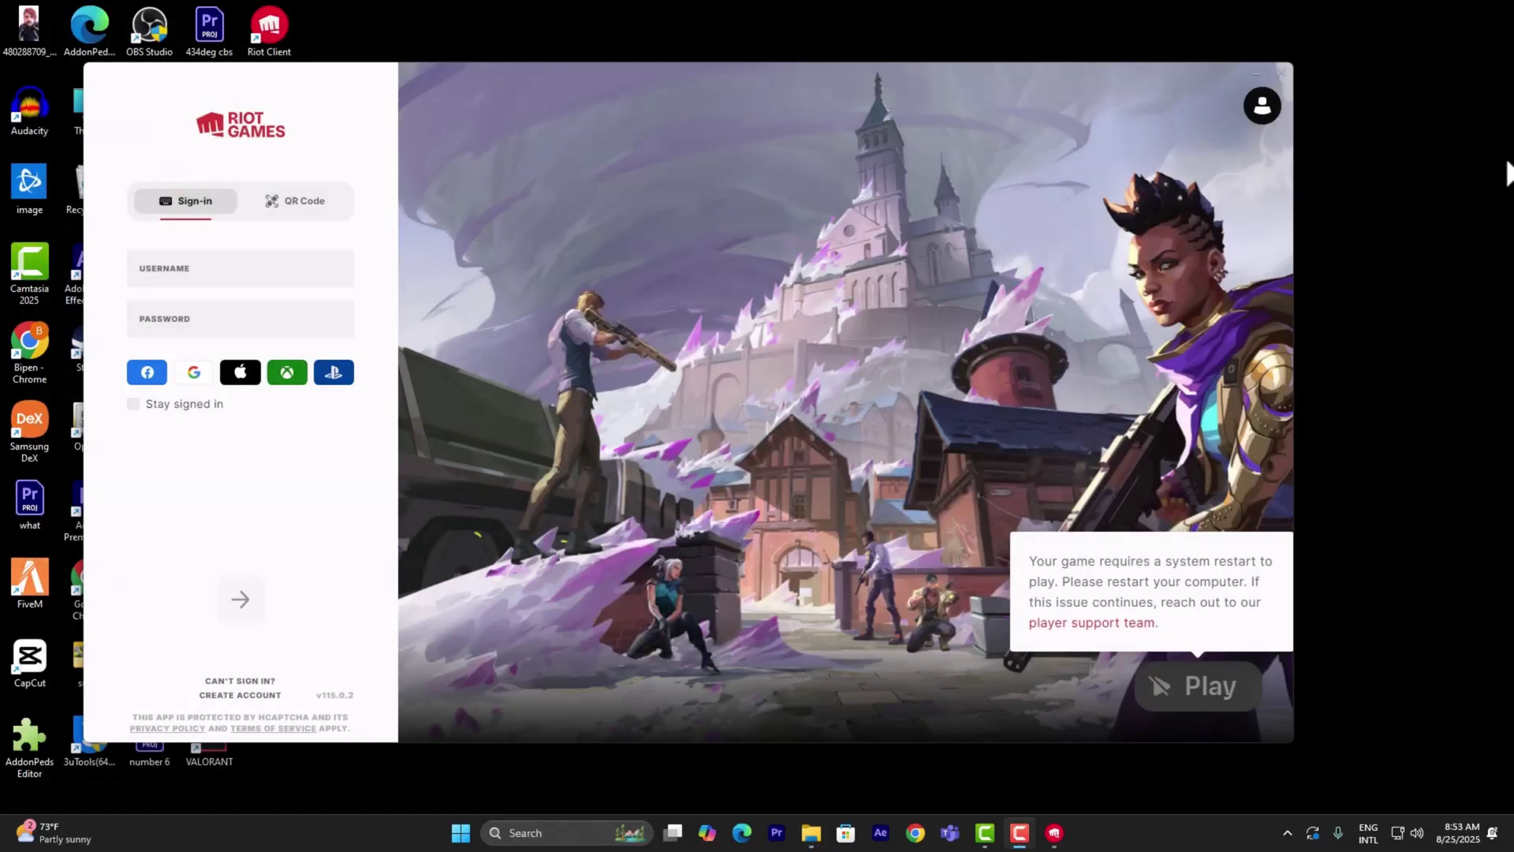
Step: Dismiss the Riot Client window and refresh the desktop
right_click(1377, 295)
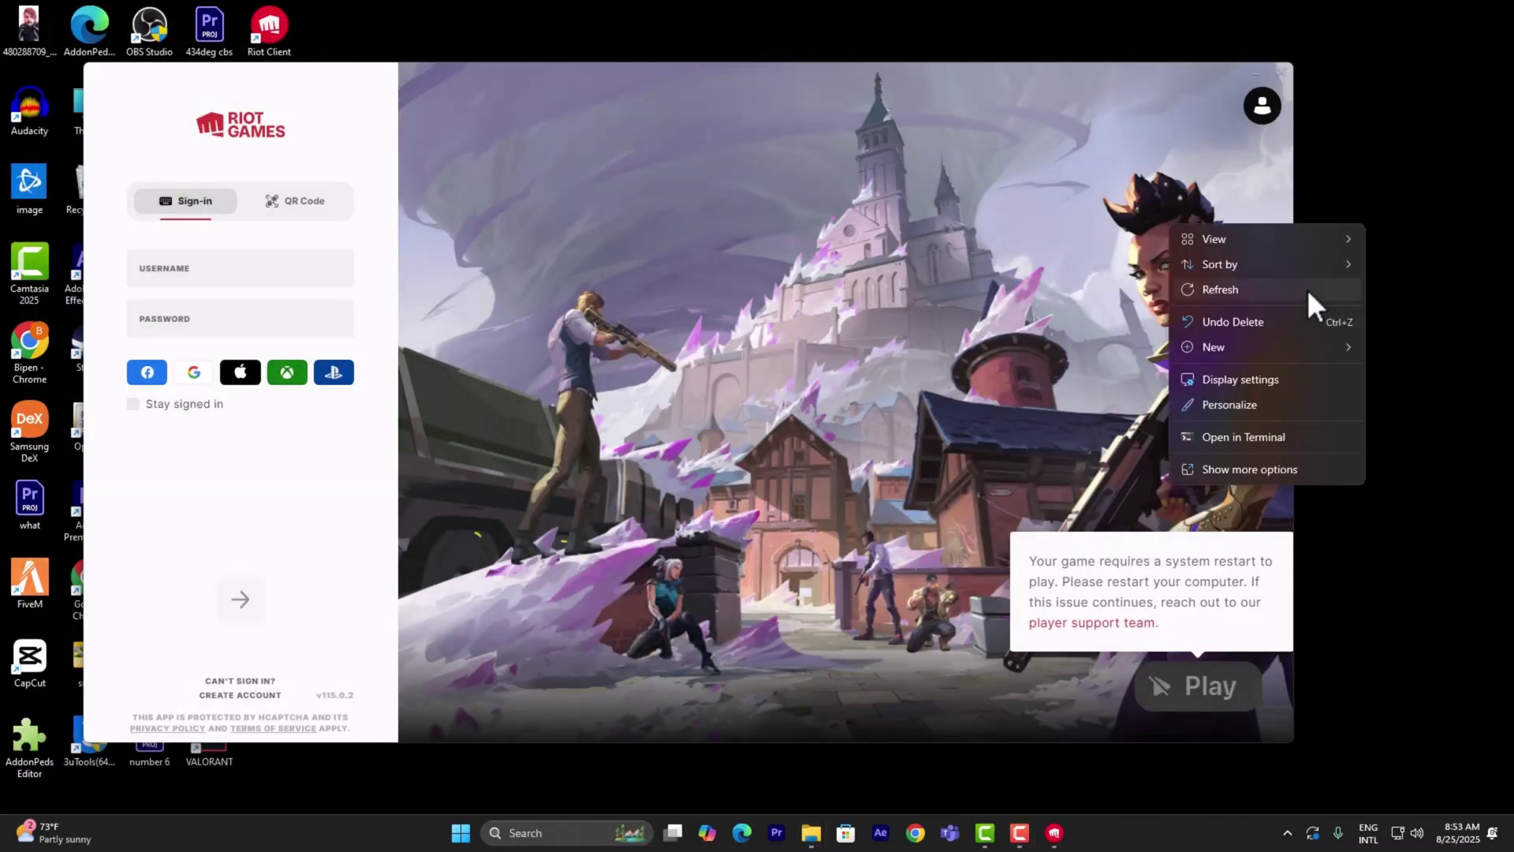
right_click(1370, 271)
right_click(1370, 221)
right_click(1369, 187)
right_click(1368, 186)
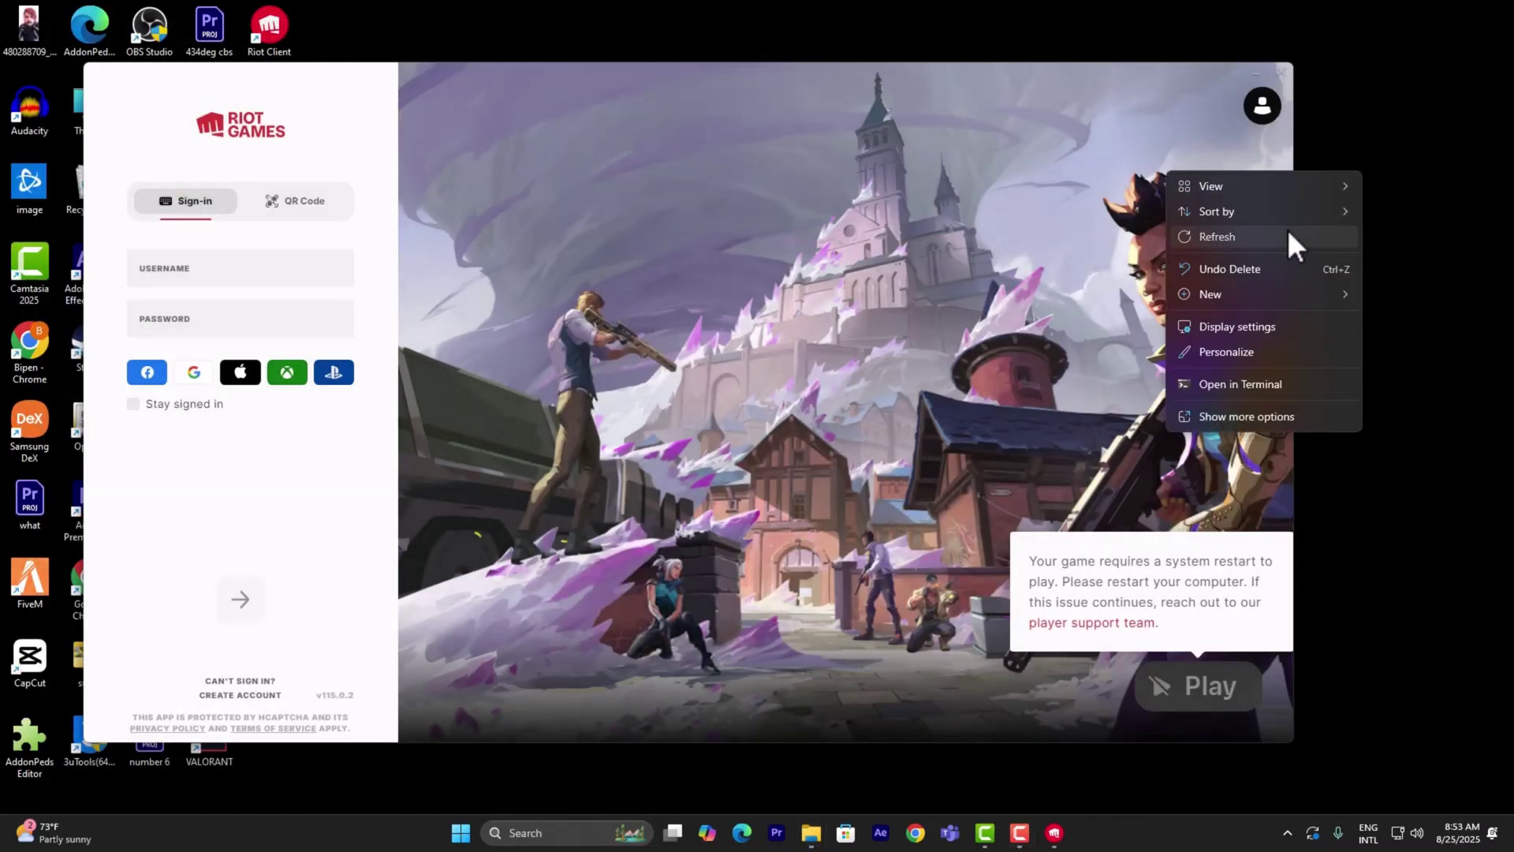
left_click_drag(1186, 108, 1031, 213)
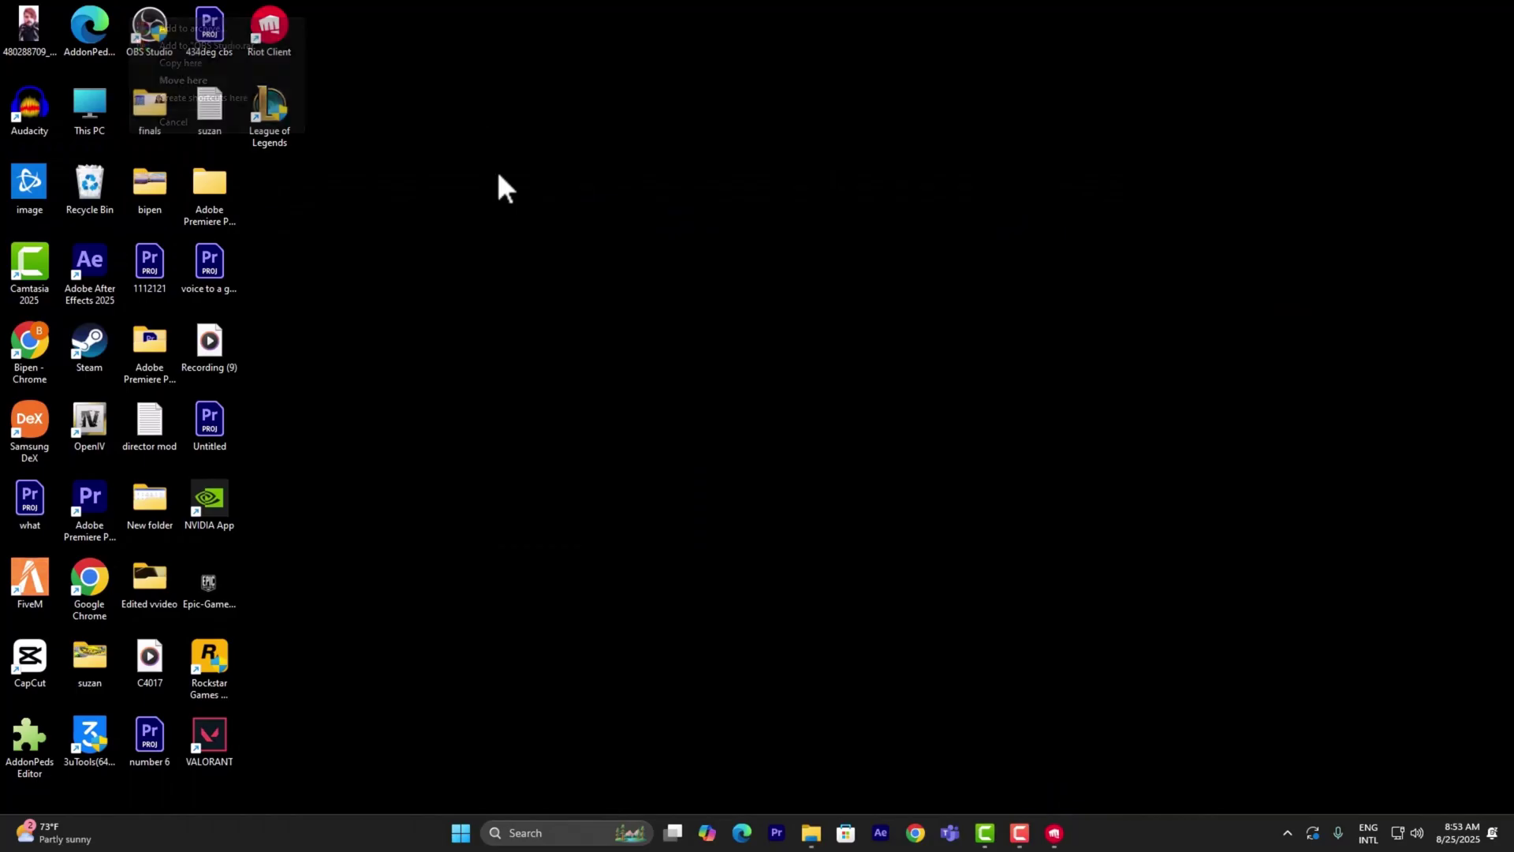
left_click(883, 414)
left_click(818, 223)
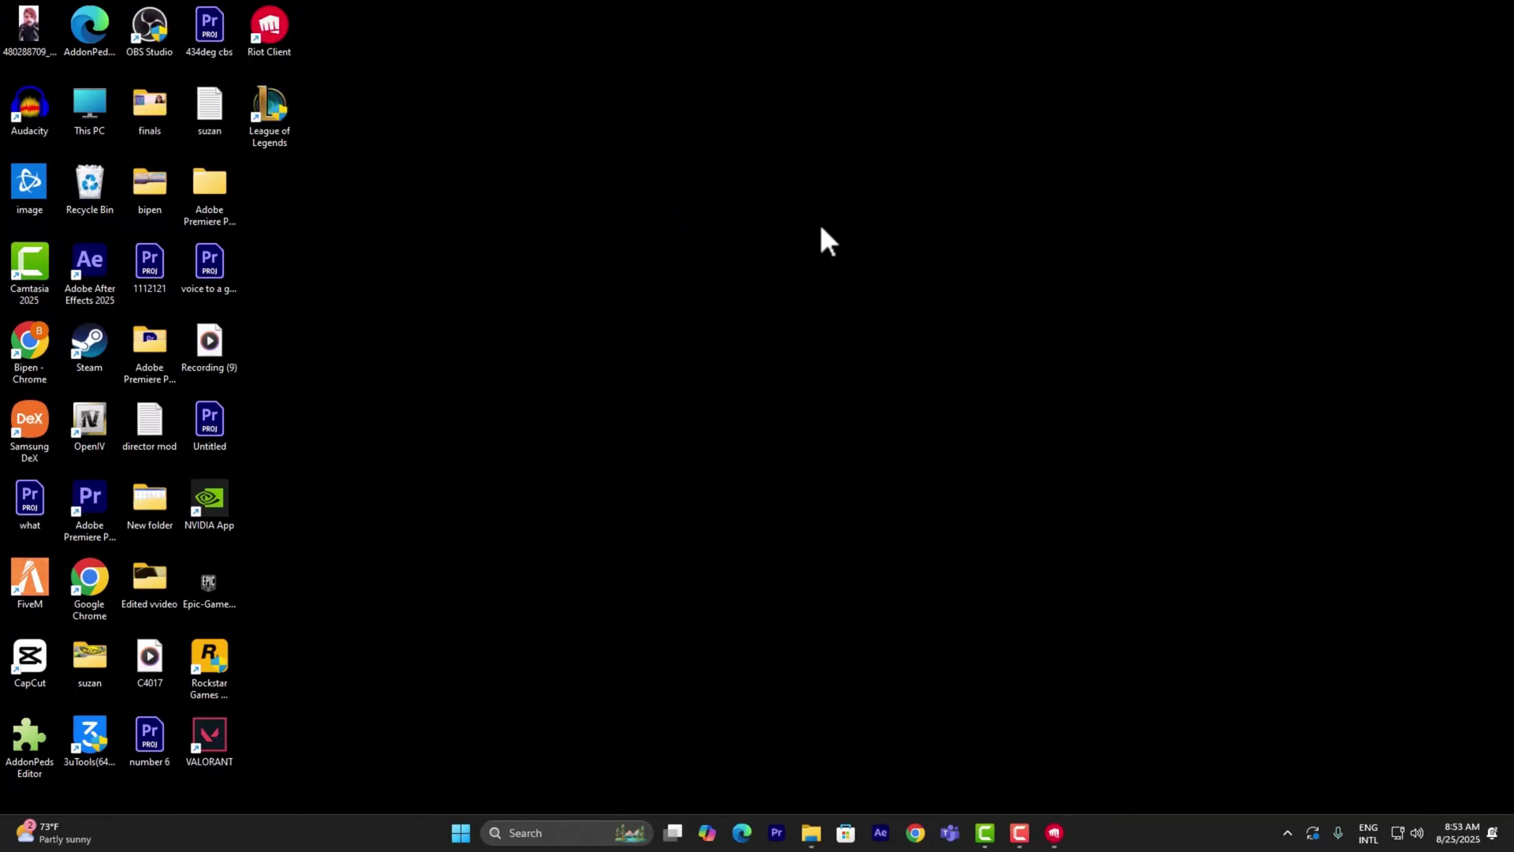
right_click(637, 183)
left_click(676, 247)
Step: Search Windows for "nvidia", open the NVIDIA app, and view the driver type options on its Drivers page
left_click(584, 830)
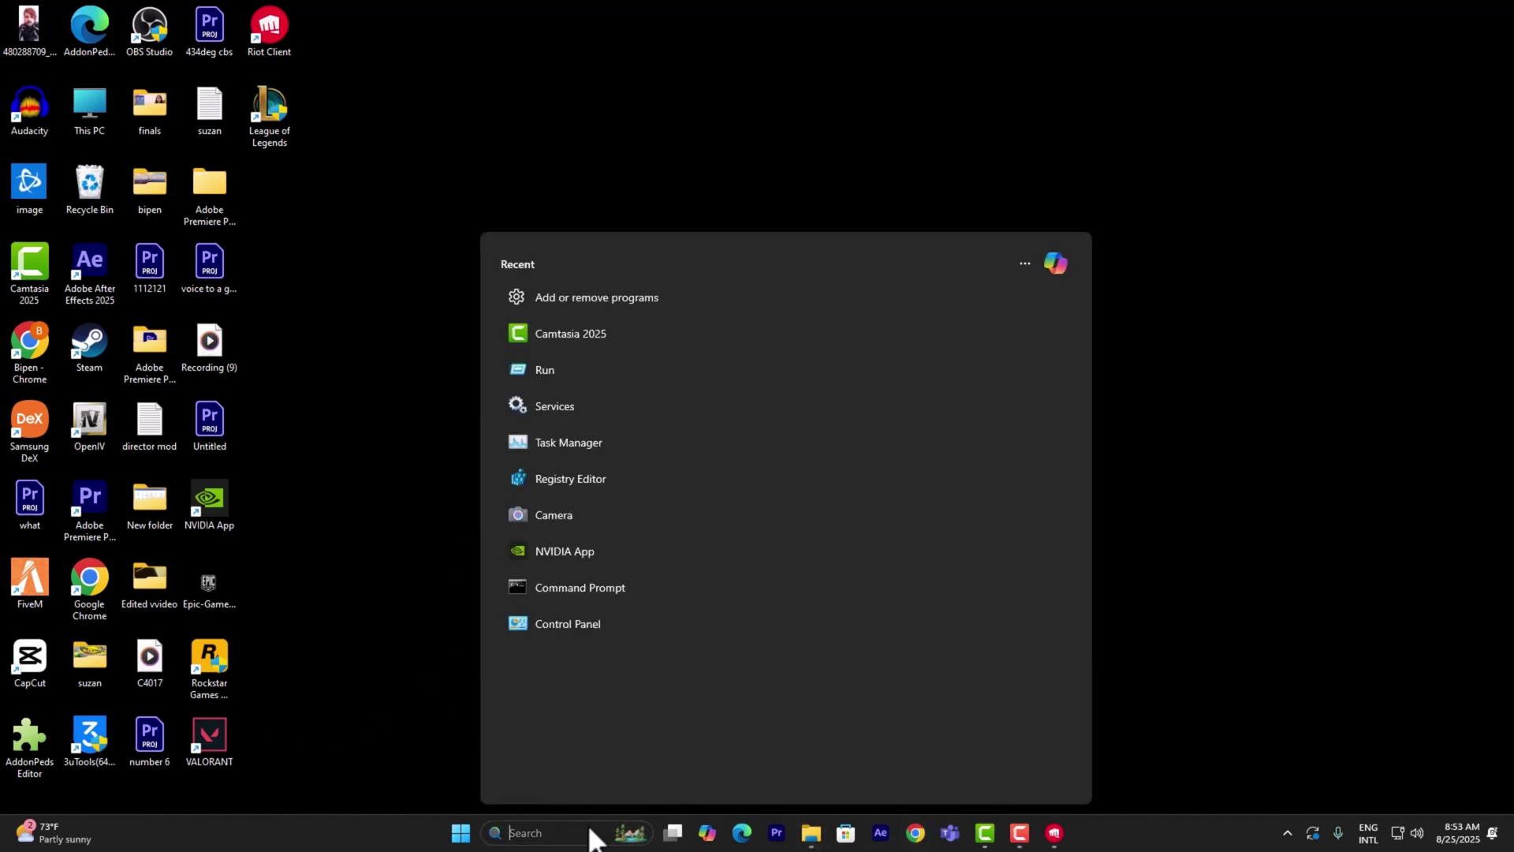
type("nvidia")
left_click(580, 356)
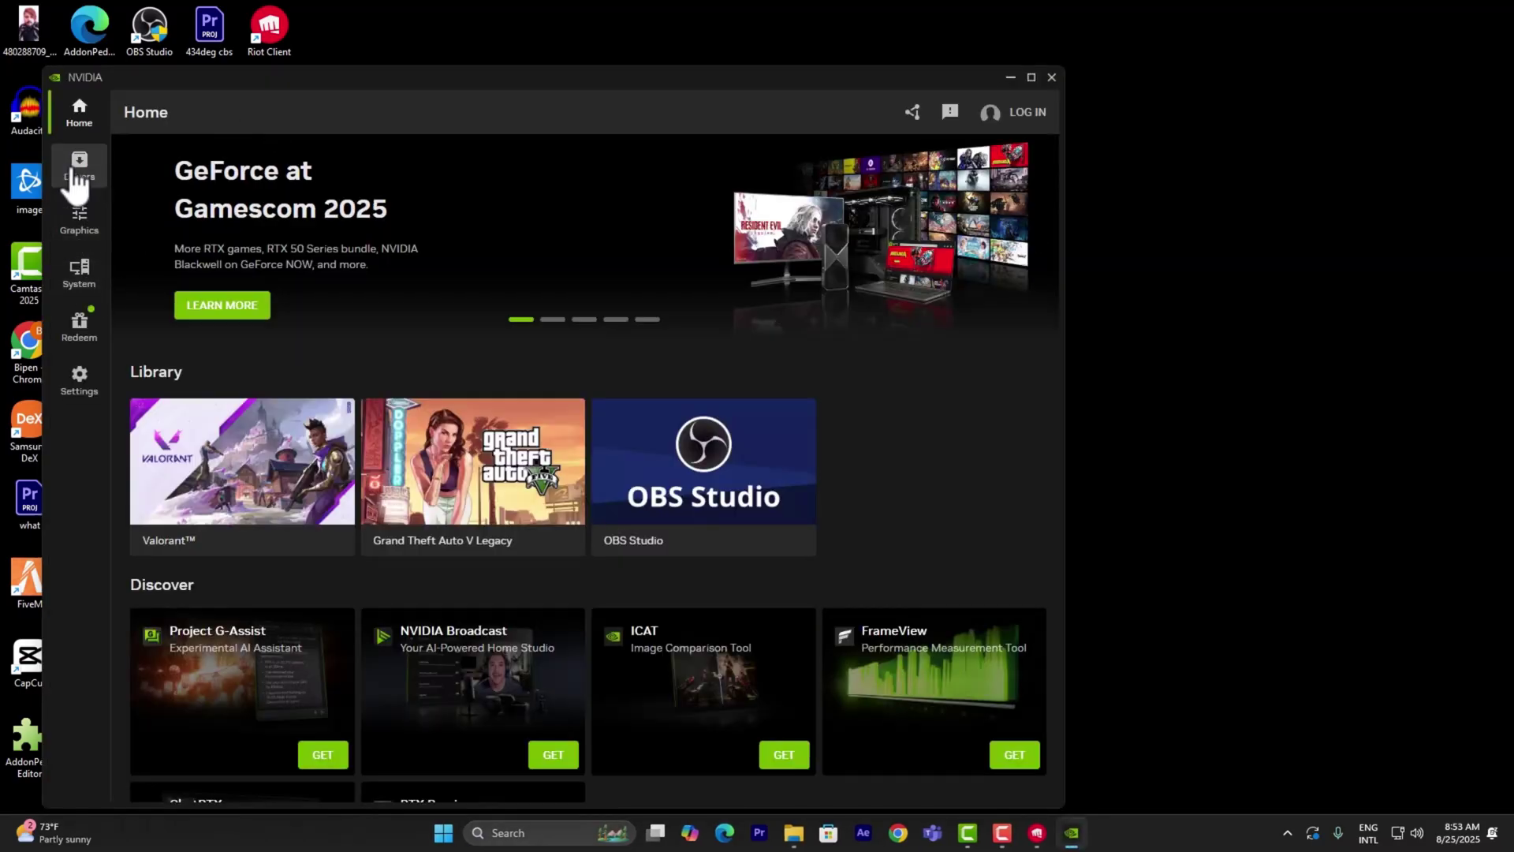
left_click(78, 164)
left_click(991, 152)
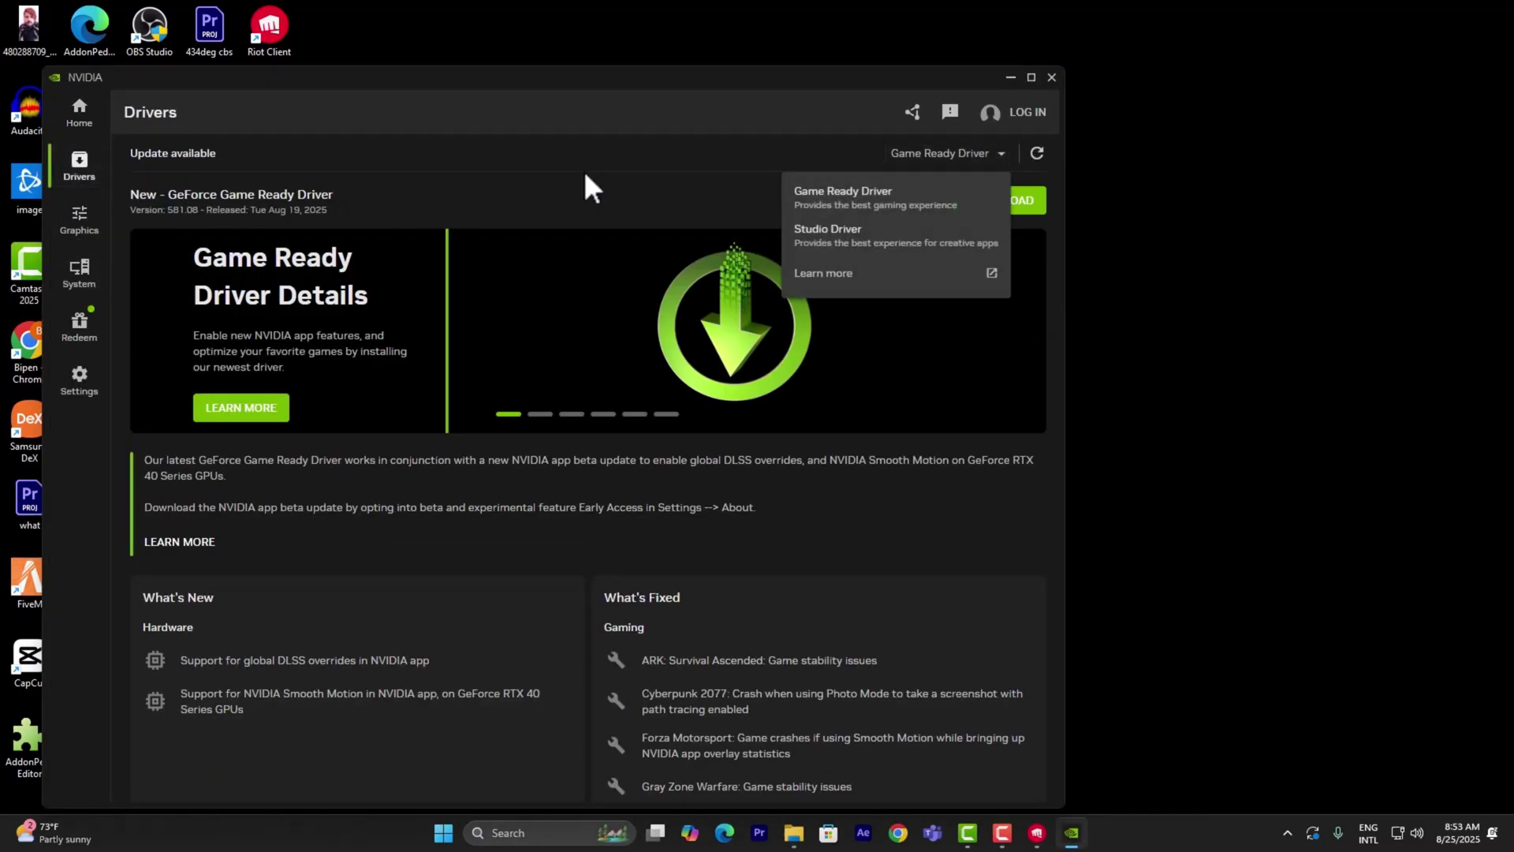
Step: Close the NVIDIA app and refresh the desktop
left_click(1052, 78)
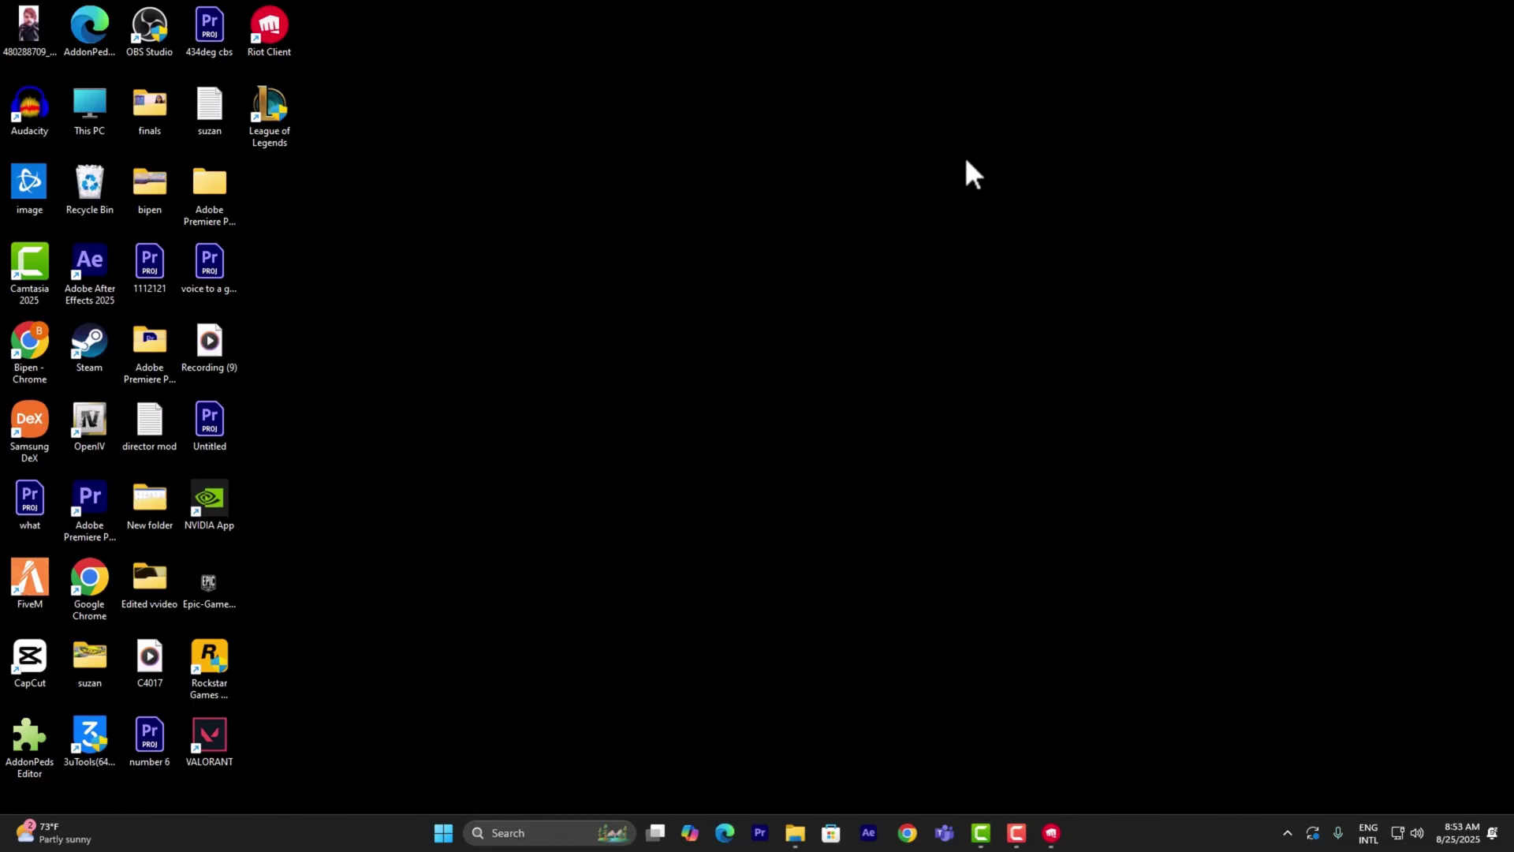
right_click(841, 123)
left_click(945, 187)
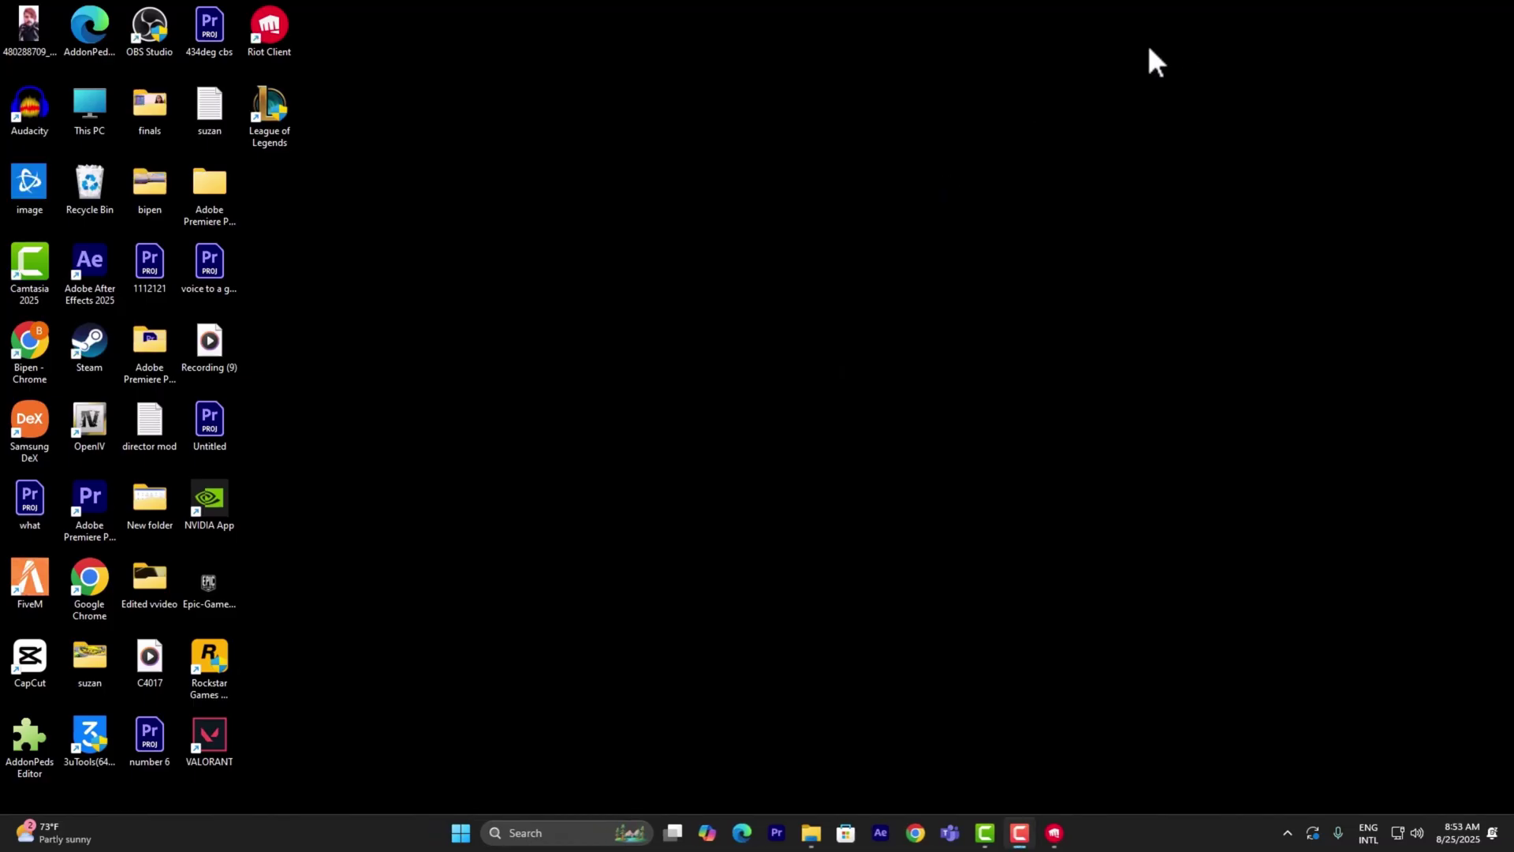
right_click(675, 143)
left_click(693, 210)
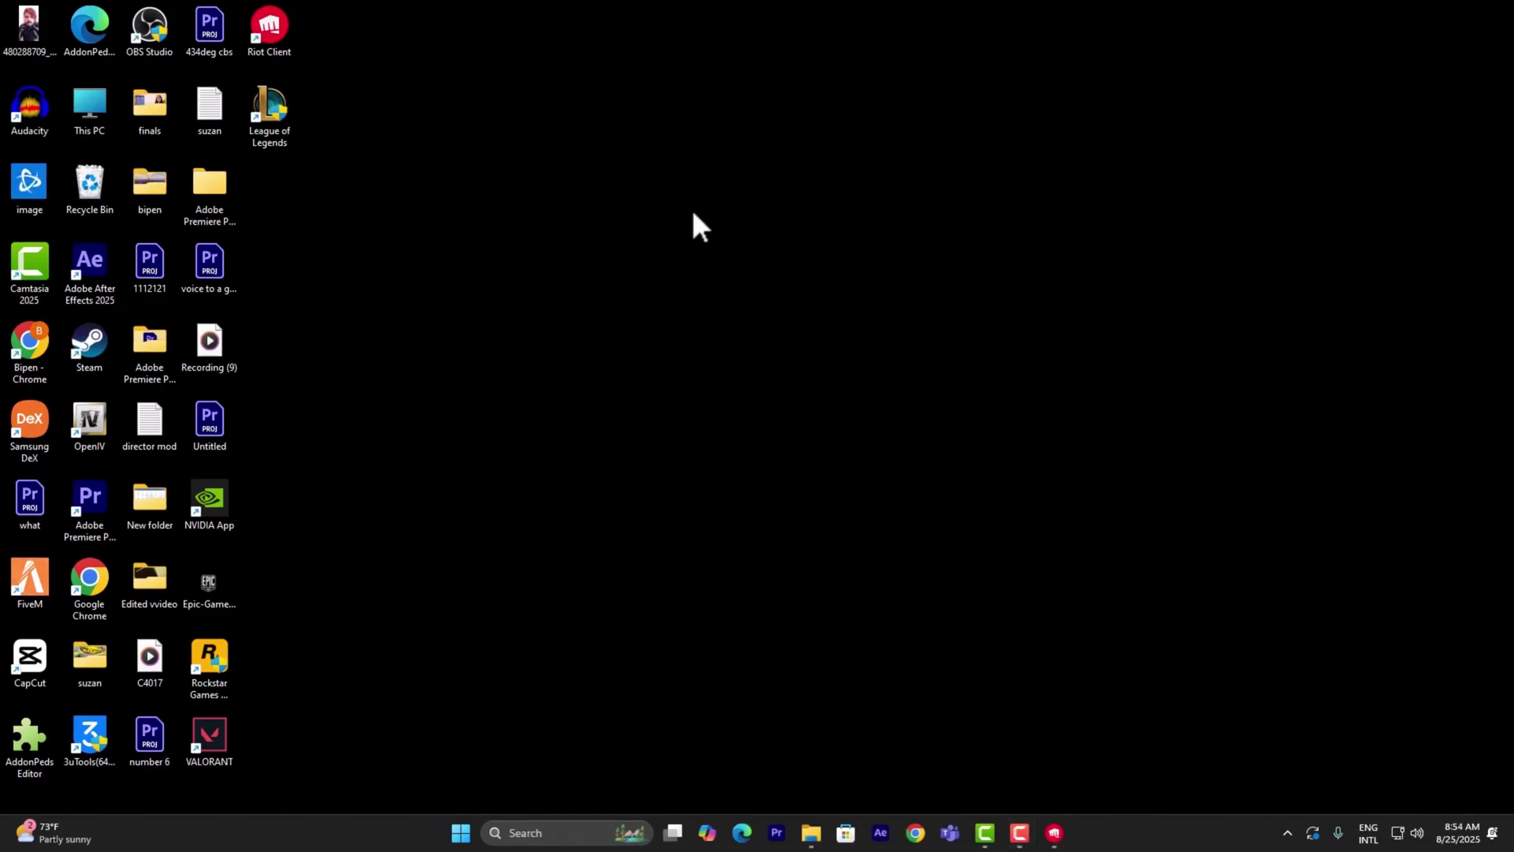